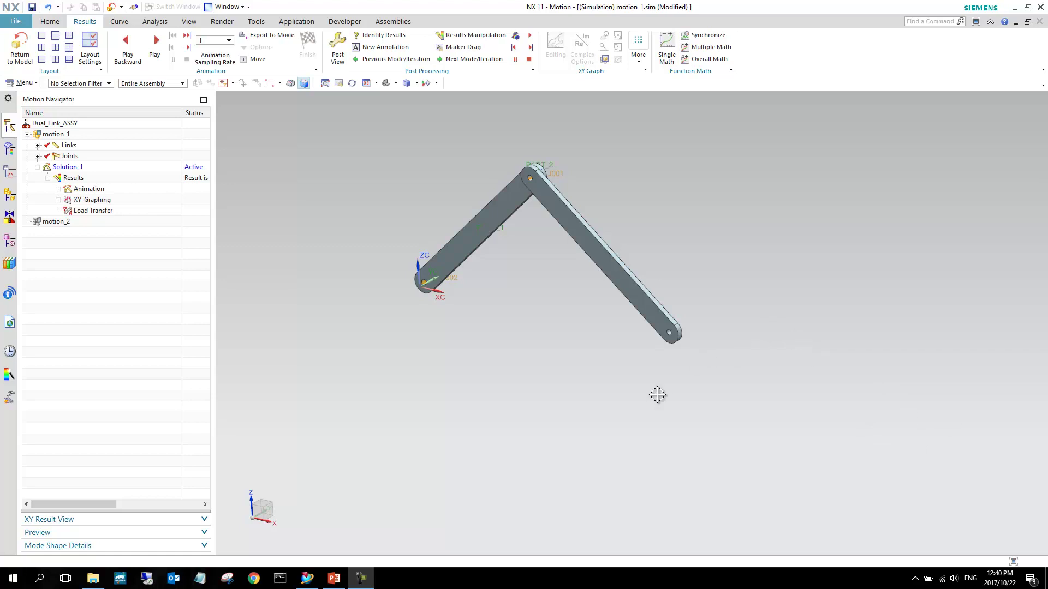
- Widen the Motion Navigator and play the motion_1 animation through step 500 at 5.0 s
middle_click_drag(520, 195, 546, 179)
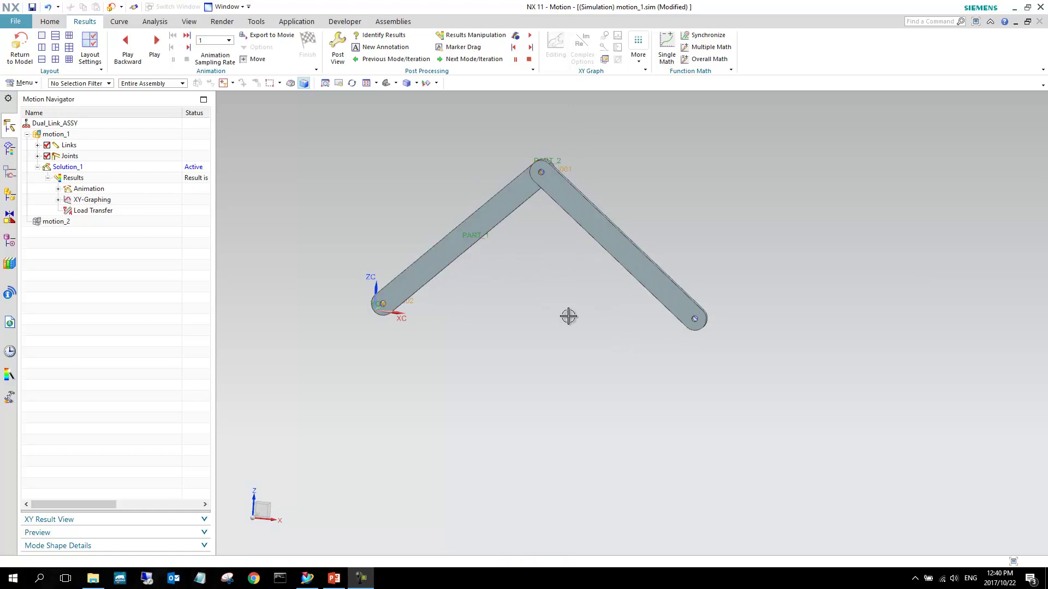
scroll(382, 302, "up", 6)
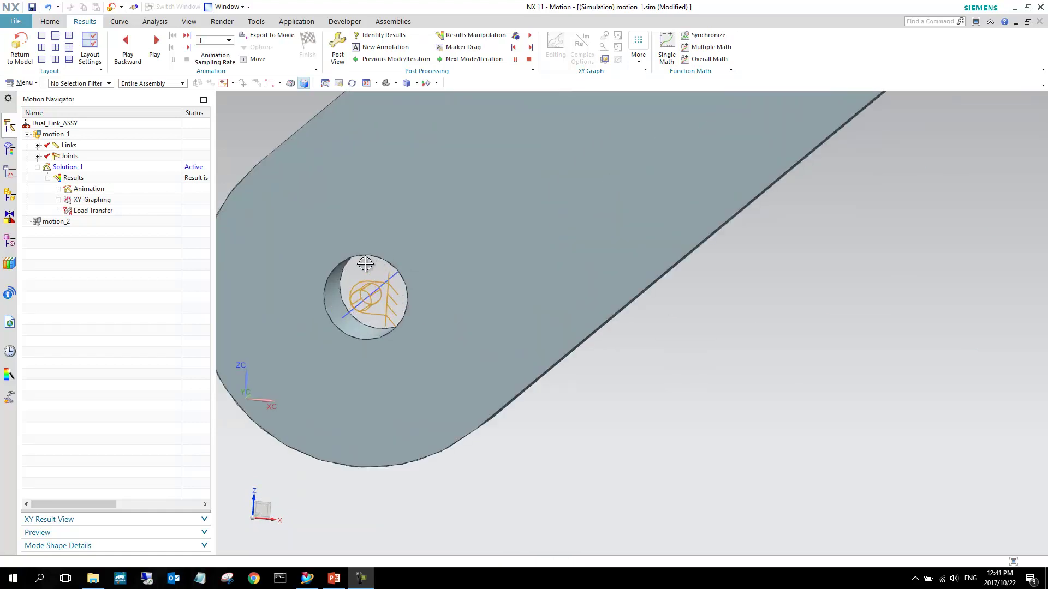
scroll(370, 311, "down", 6)
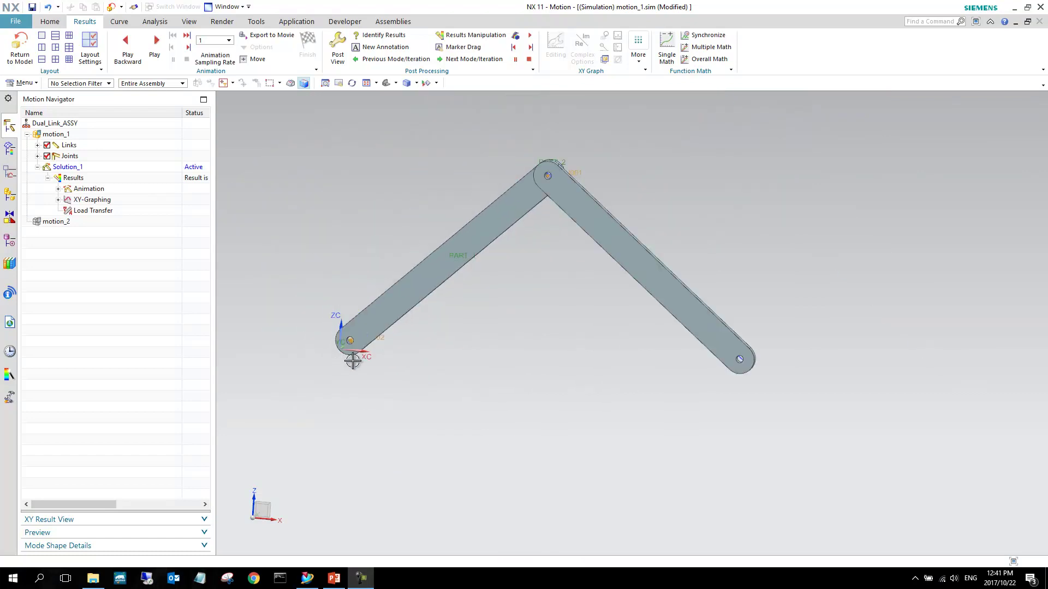
scroll(550, 165, "up", 5)
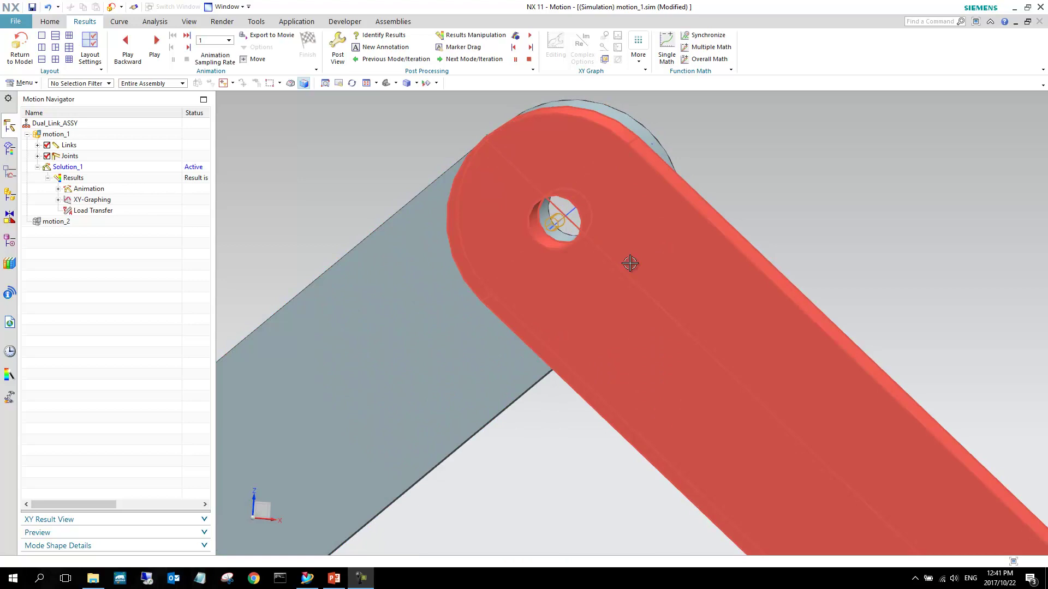
scroll(662, 230, "down", 6)
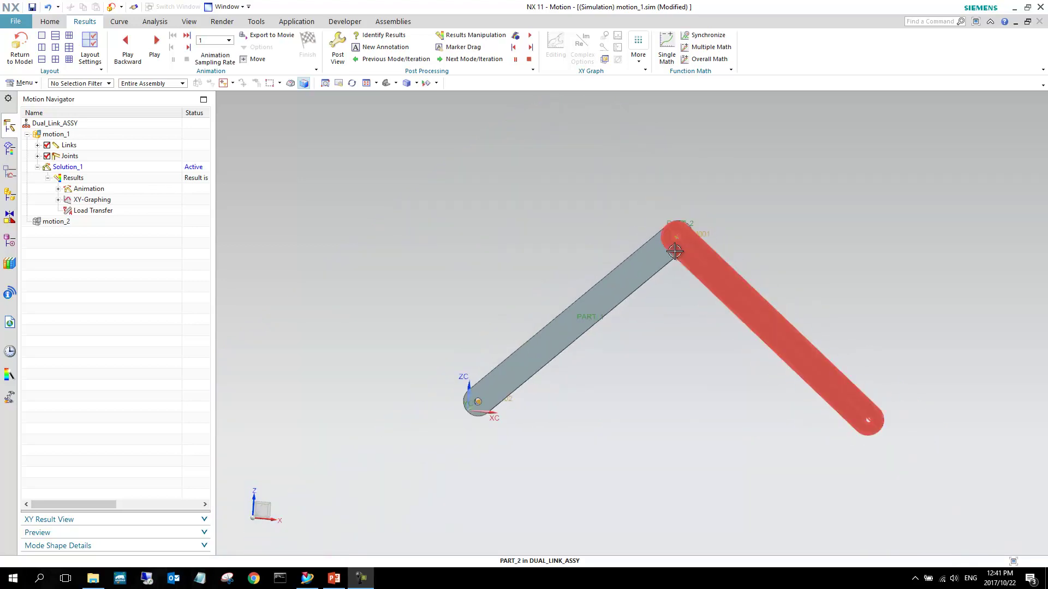
middle_click_drag(675, 244, 661, 256)
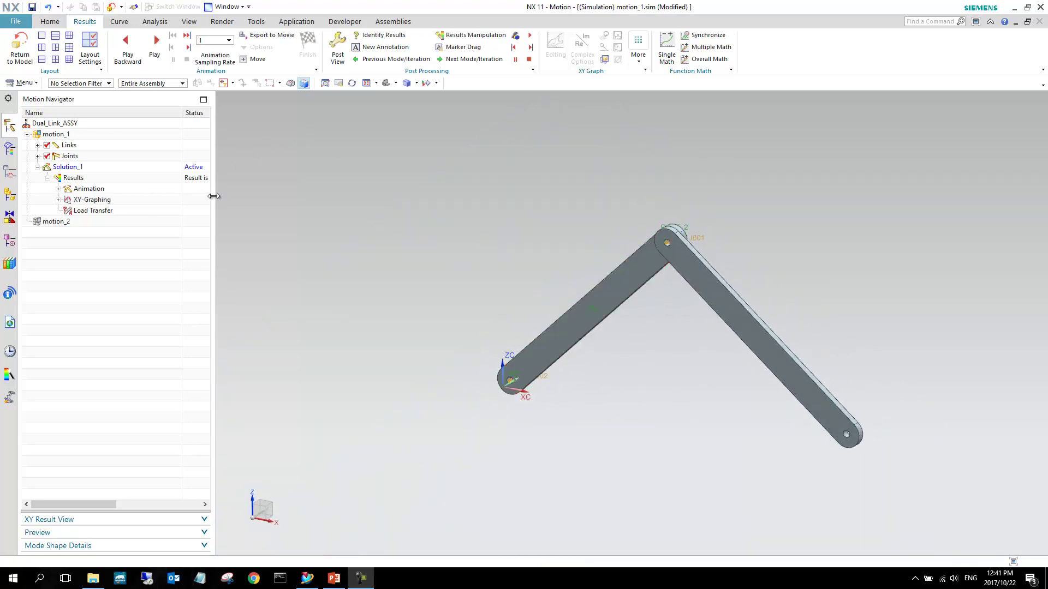
left_click_drag(216, 197, 357, 196)
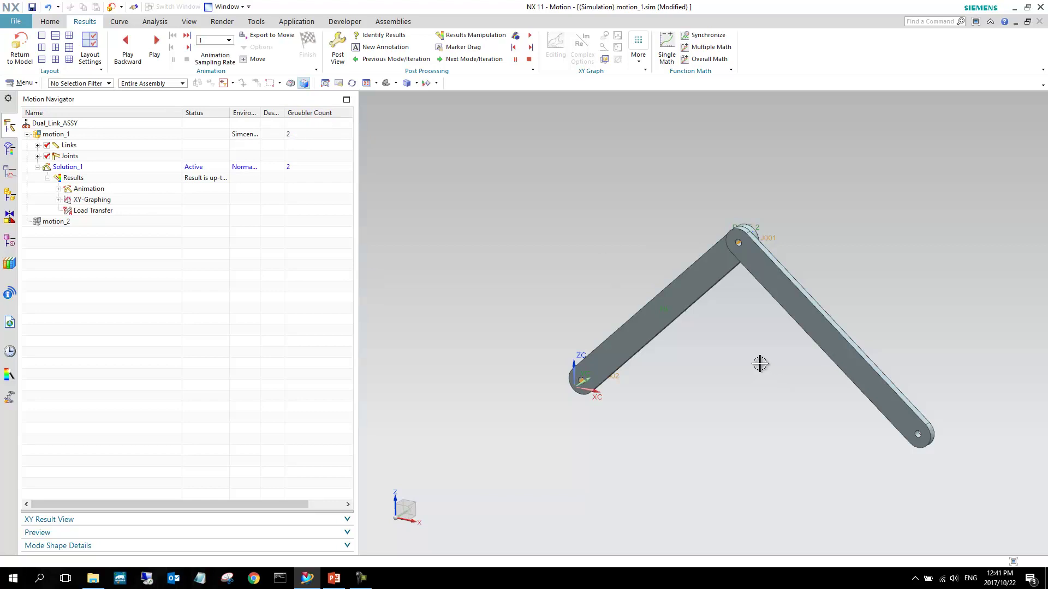
left_click(156, 44)
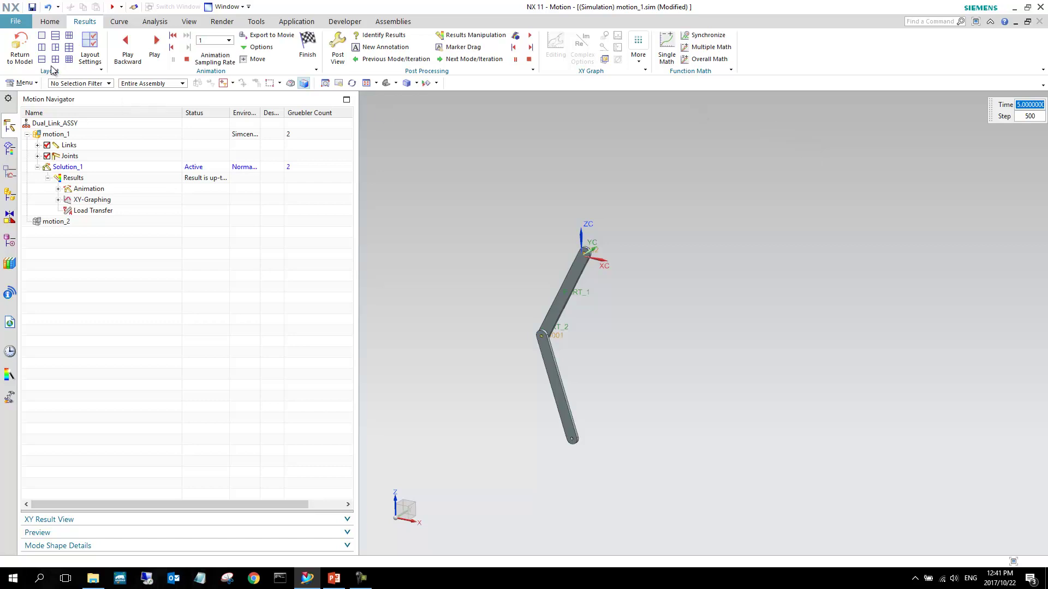
- Return to the model, switch to the Home tab, expand Joints and select J002
left_click(12, 43)
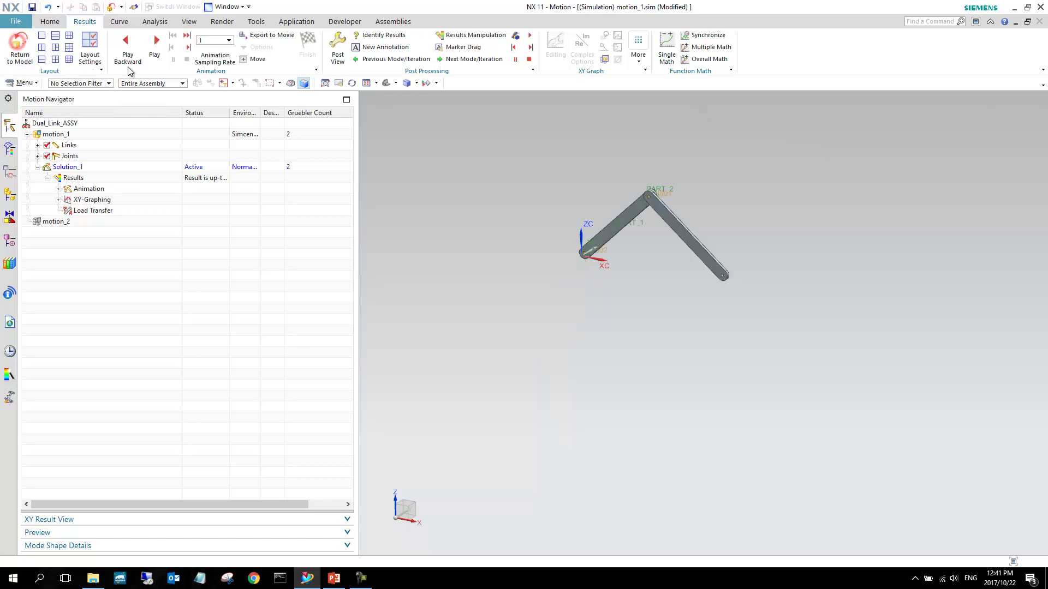
scroll(618, 232, "up", 5)
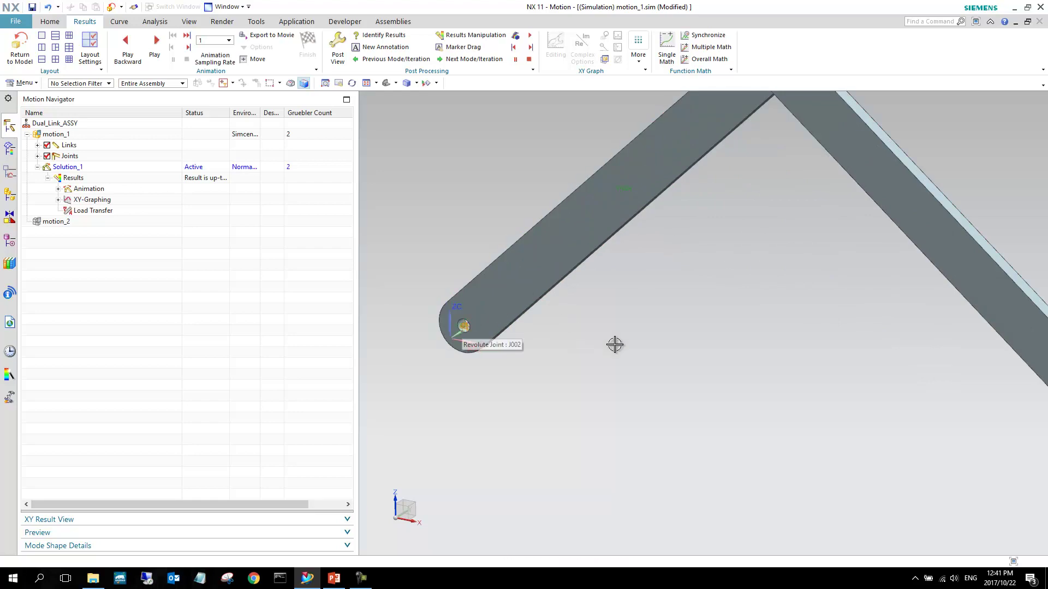
scroll(609, 344, "down", 5)
scroll(543, 334, "up", 6)
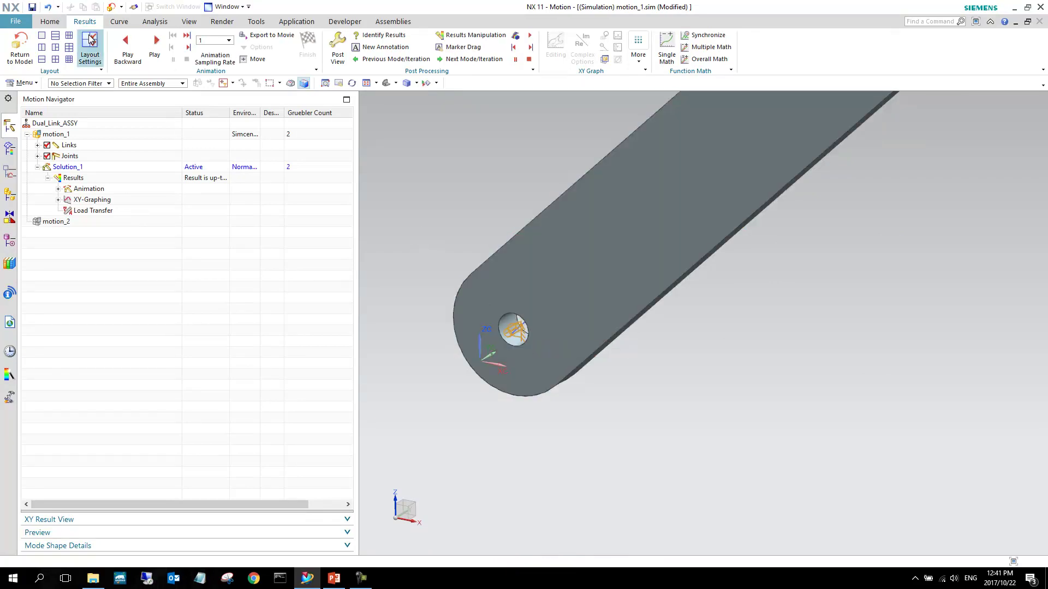
left_click(55, 23)
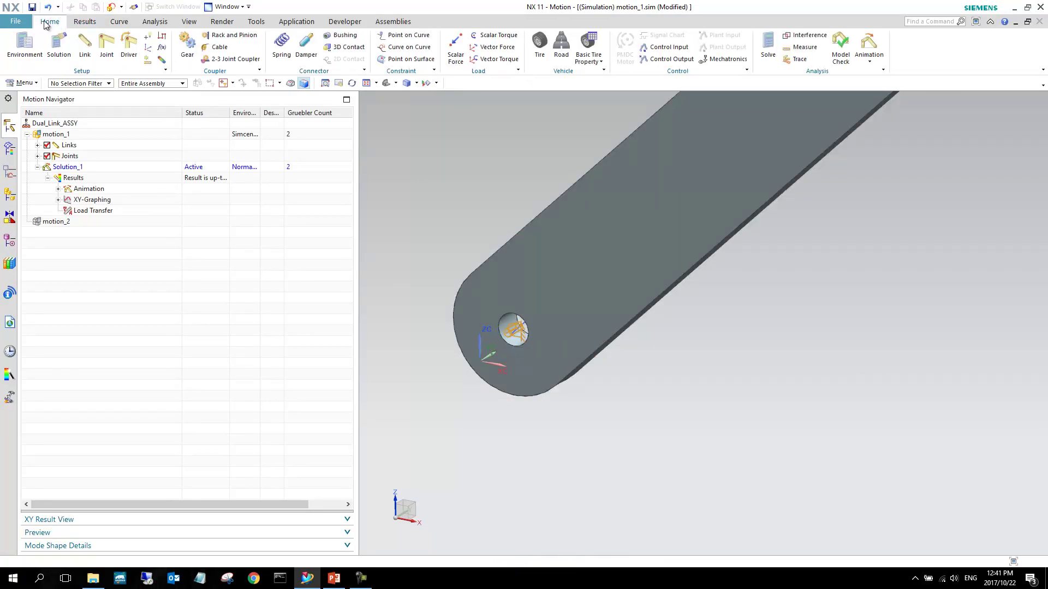
left_click(38, 157)
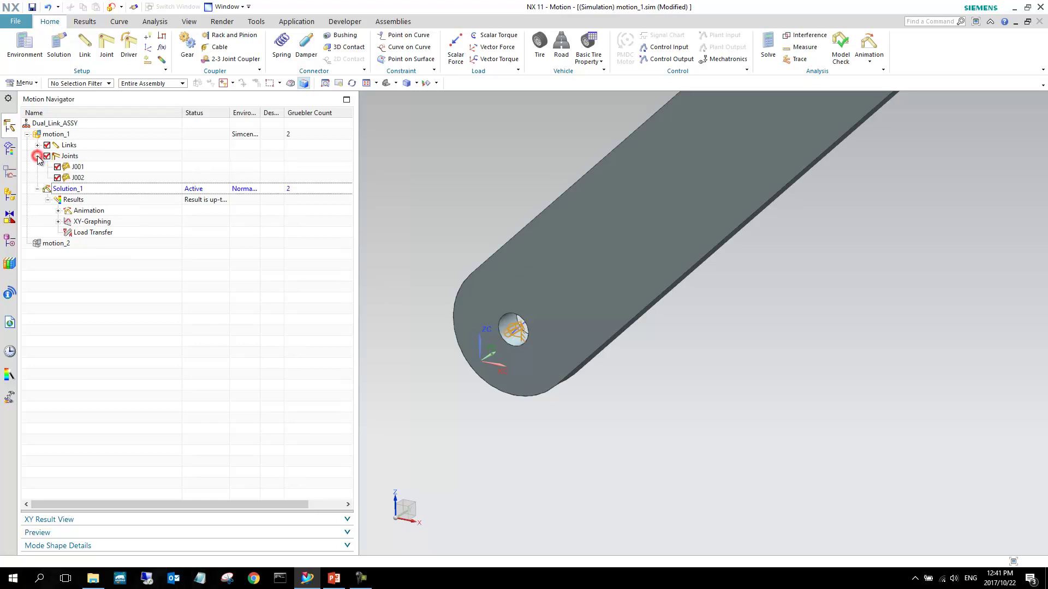
left_click(82, 177)
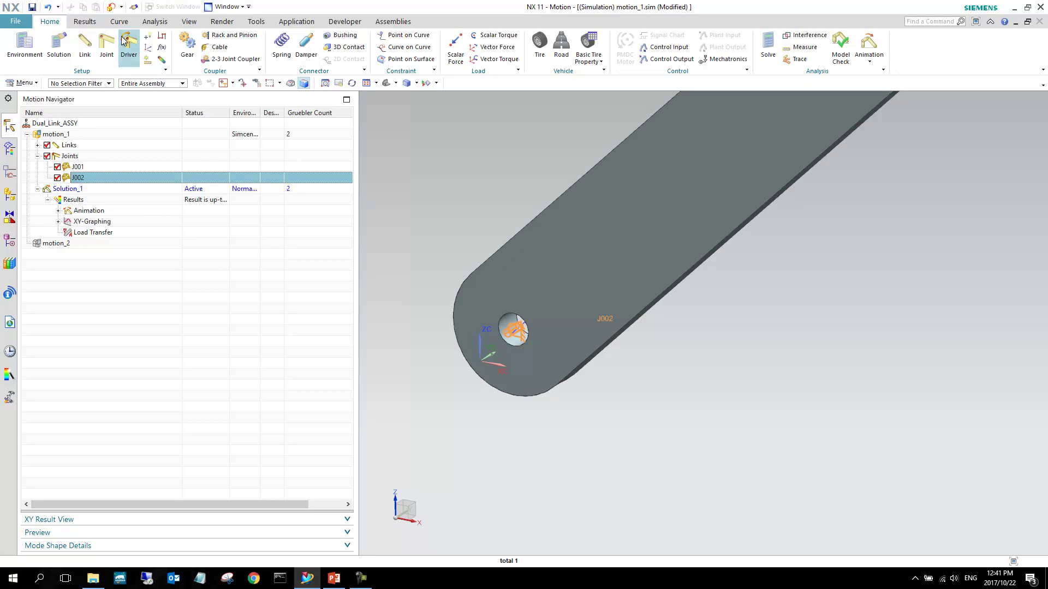
- Edit joint J002 and go to its Driver settings
right_click(87, 180)
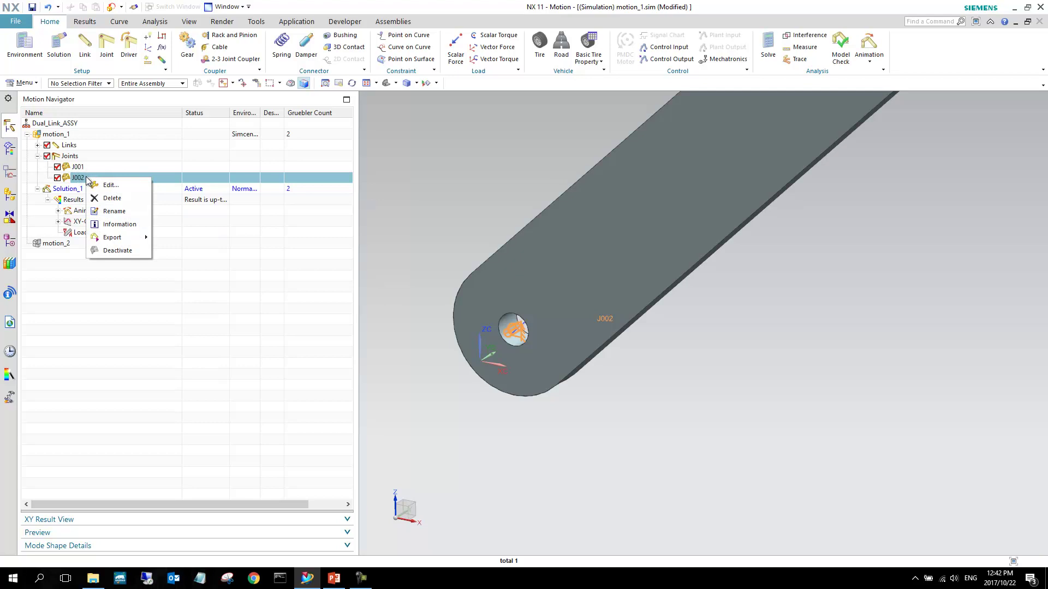
left_click(101, 181)
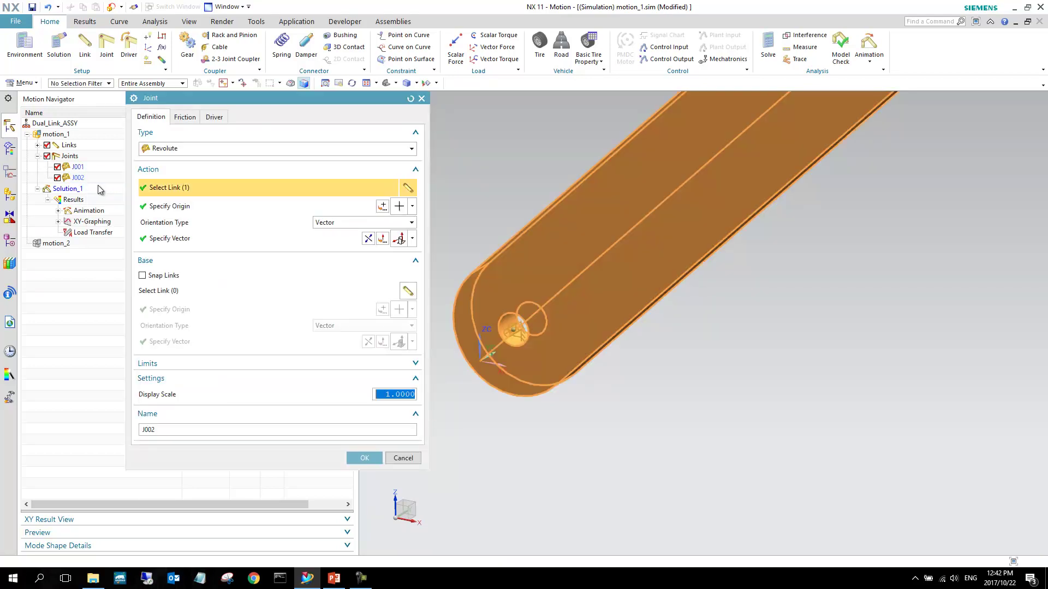
left_click(215, 118)
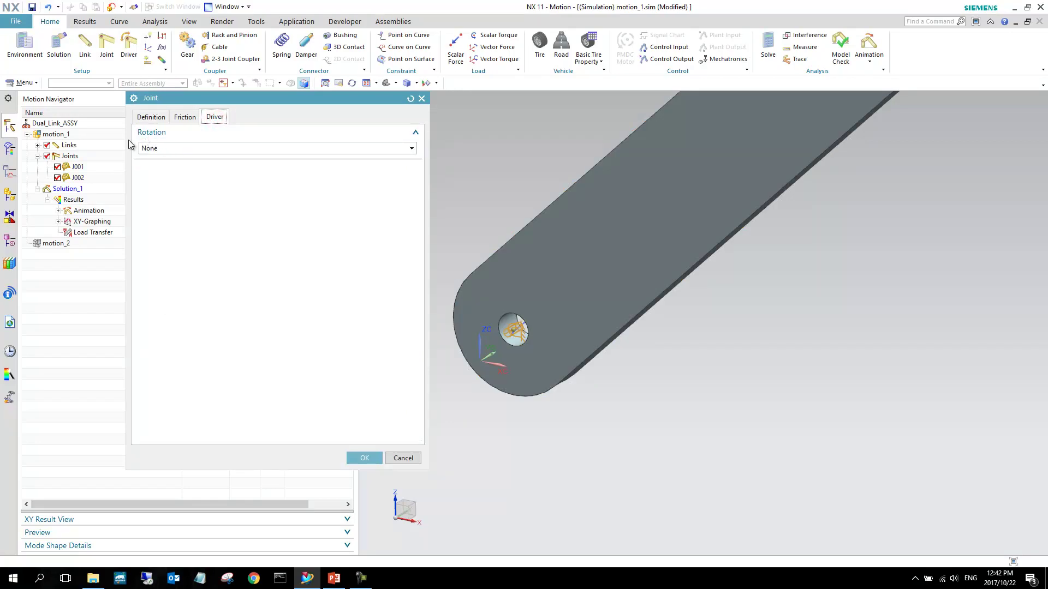
- Set J002's rotation driver to Function with Velocity as the function data type
left_click(178, 149)
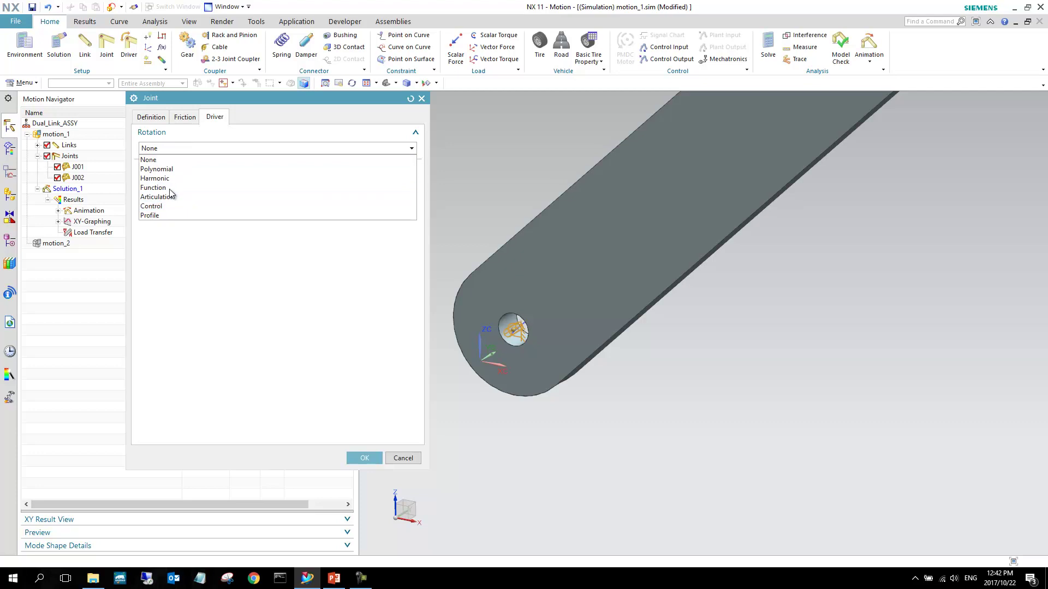
left_click(174, 170)
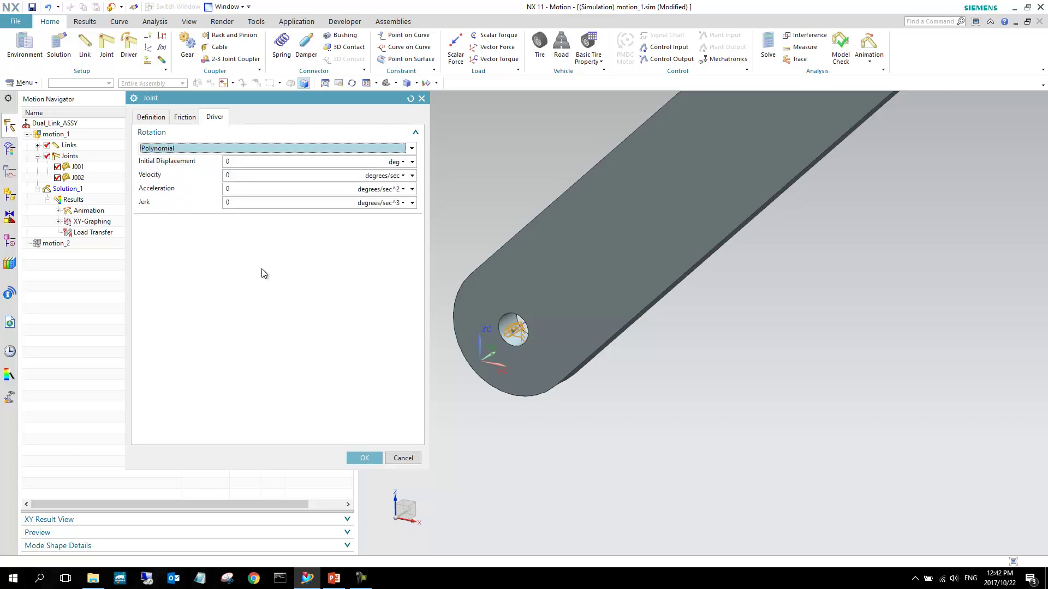
left_click(236, 176)
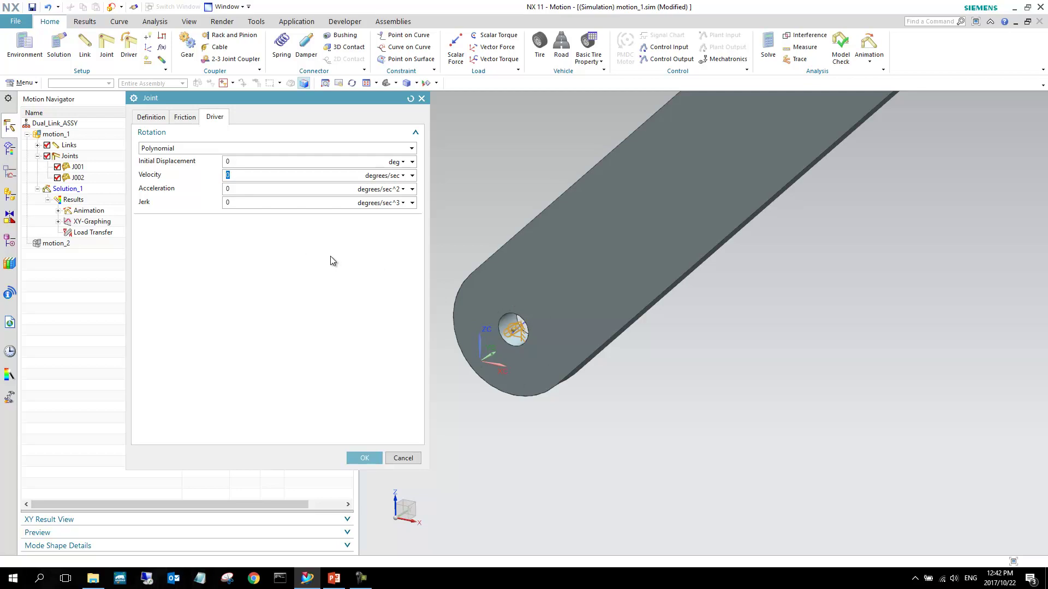
left_click(250, 149)
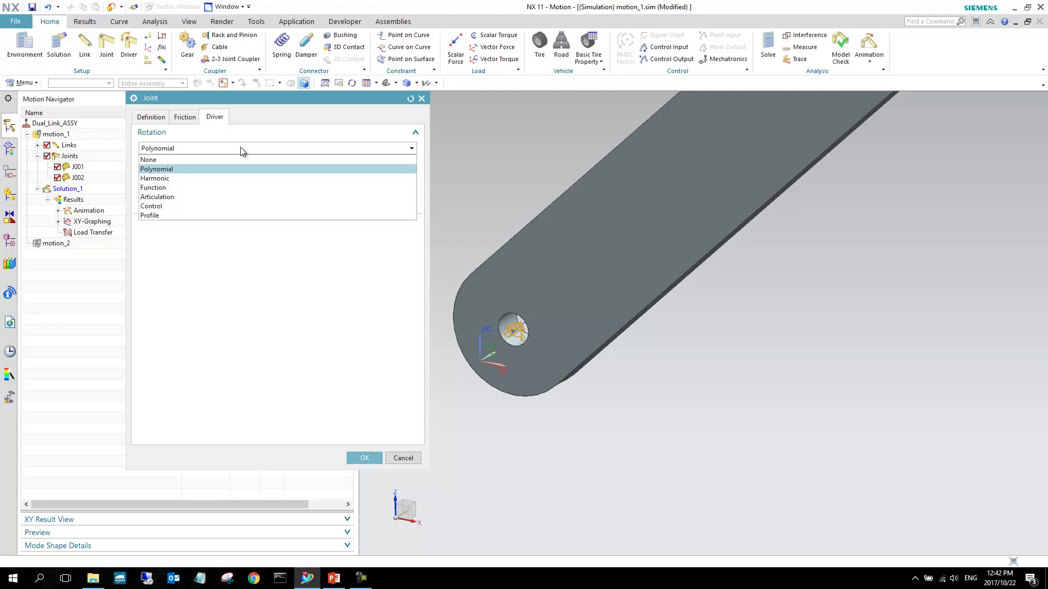
left_click(239, 147)
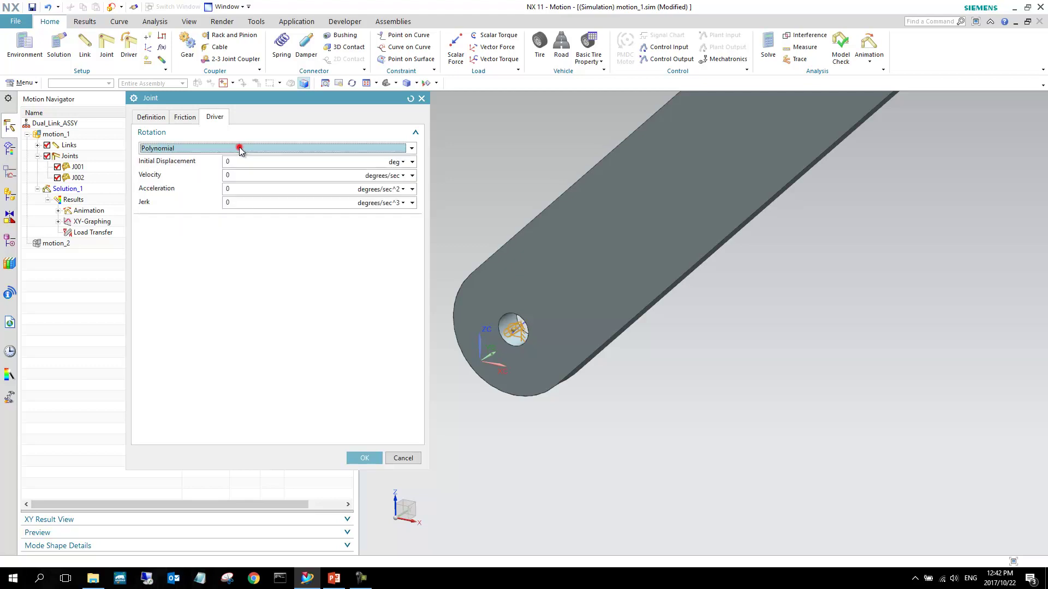
left_click(239, 146)
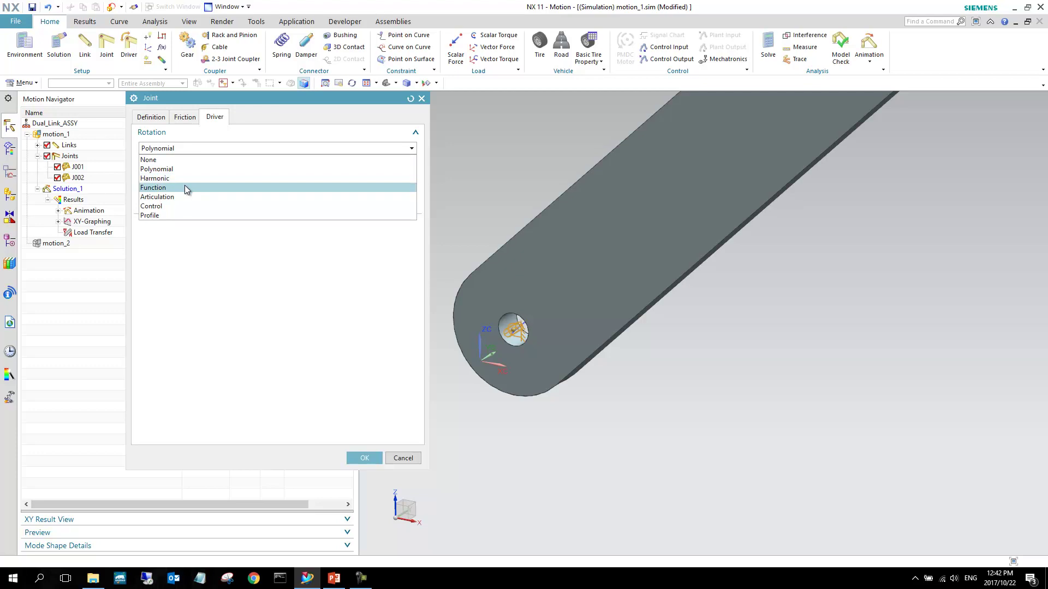
left_click(149, 187)
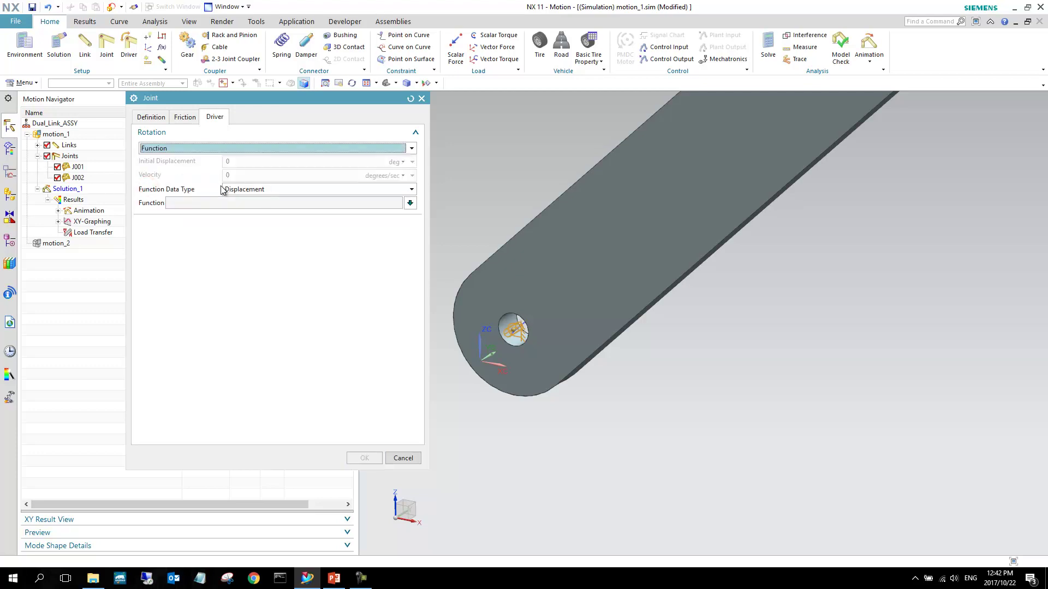
left_click(258, 188)
left_click(258, 209)
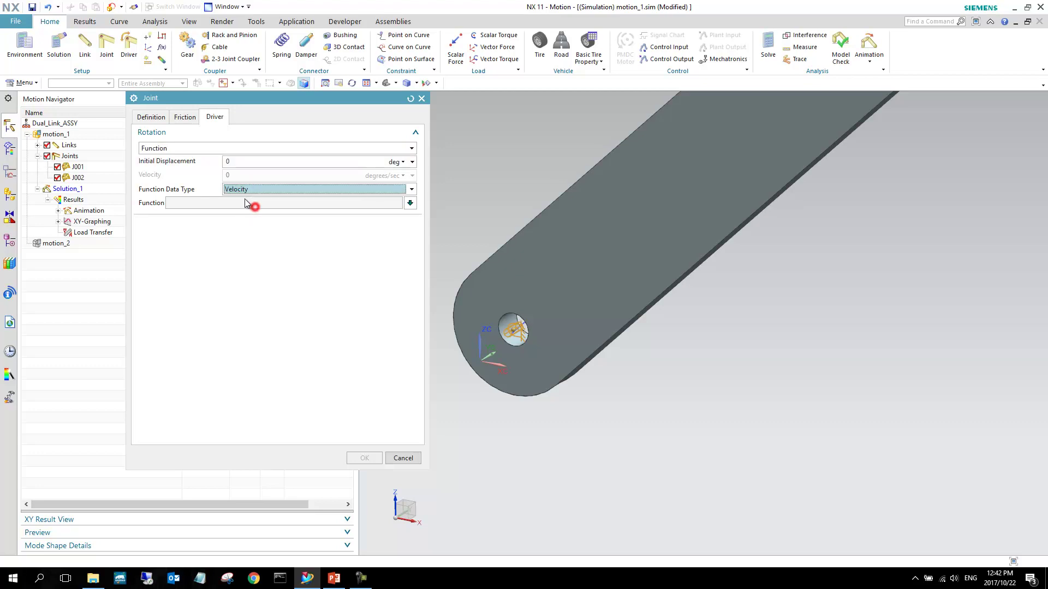
left_click(410, 205)
- Start a new function in the Function Manager and insert the STEP motion function template
left_click(443, 218)
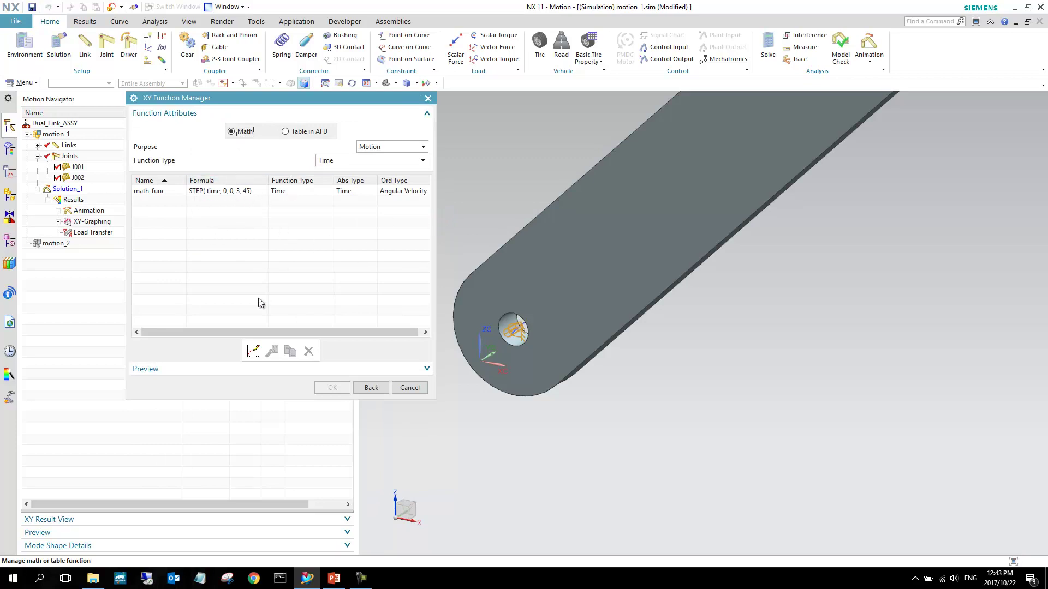
left_click(253, 351)
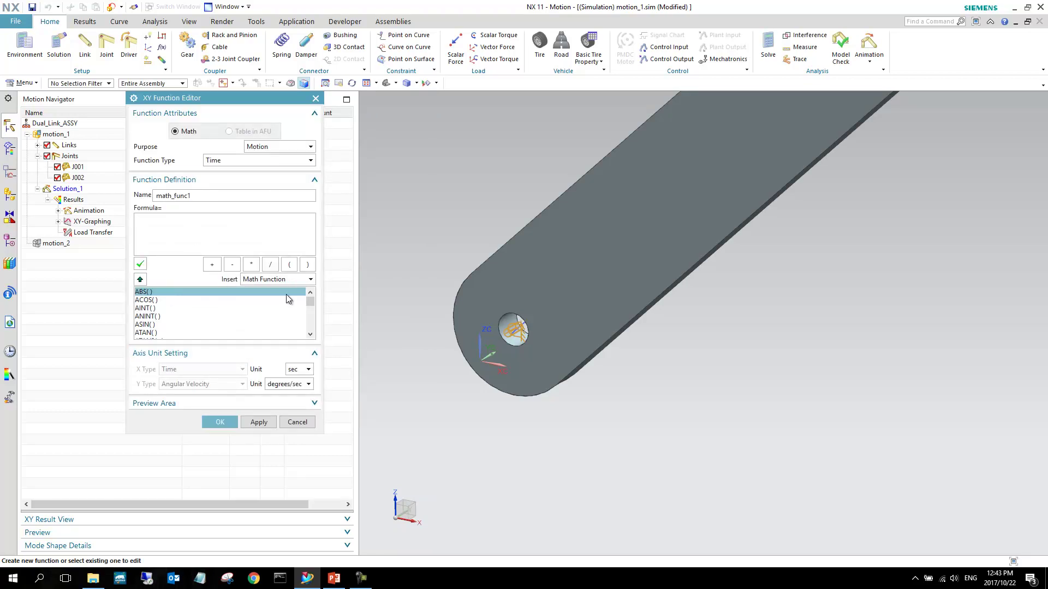
mouse_move(310, 303)
left_mouse_down()
mouse_move(310, 334)
mouse_move(310, 297)
left_mouse_up()
left_click(310, 281)
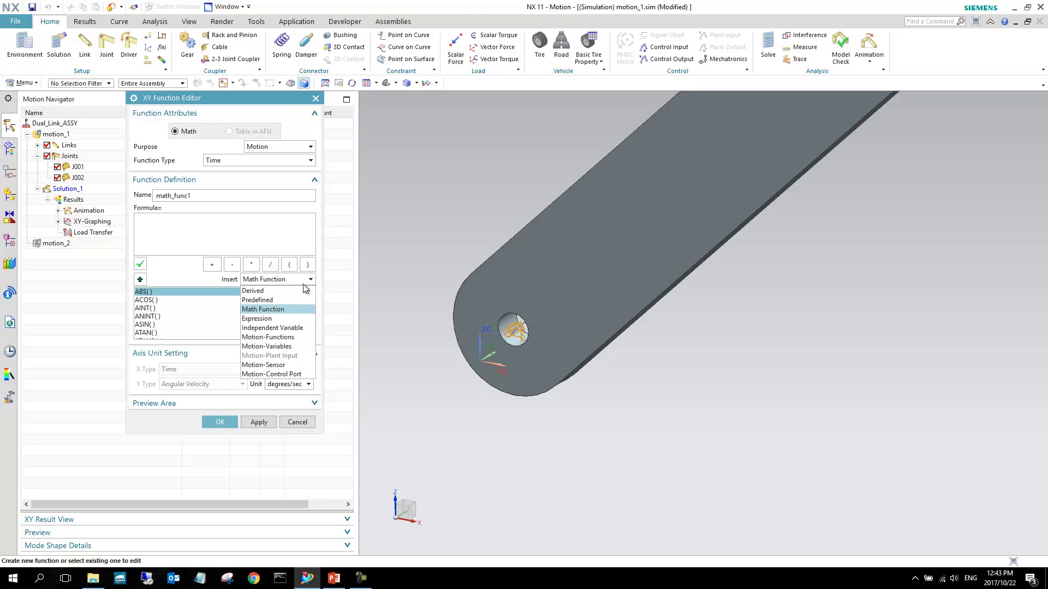
left_click(298, 337)
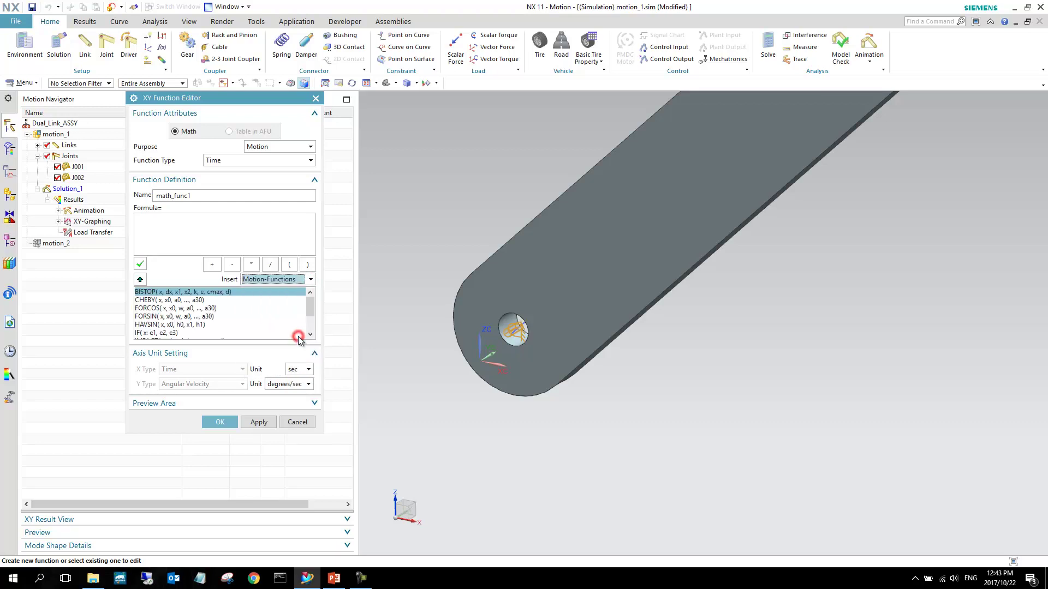
left_click_drag(309, 300, 309, 315)
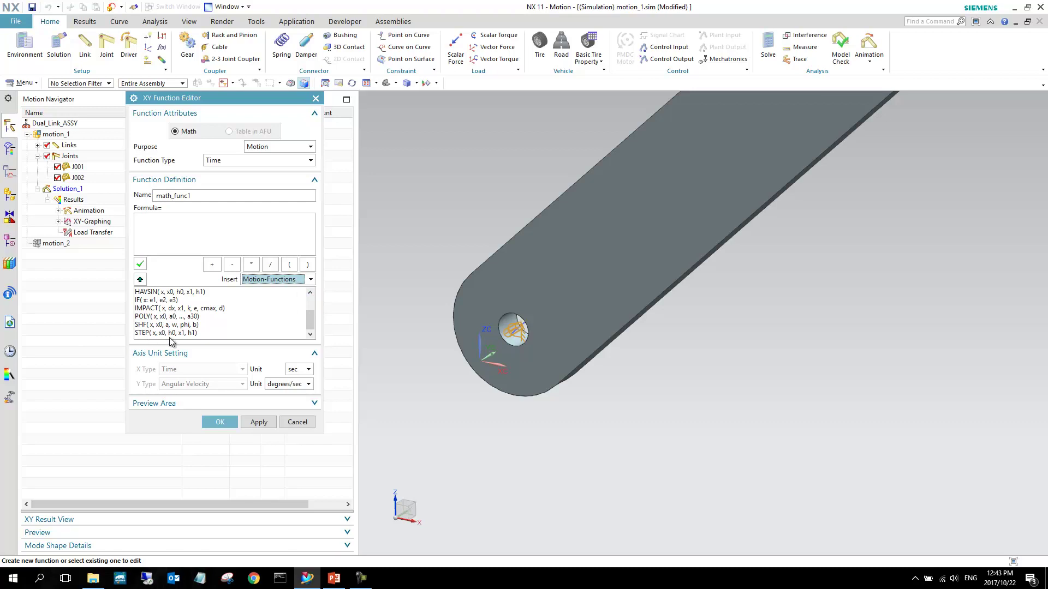
double_click(170, 333)
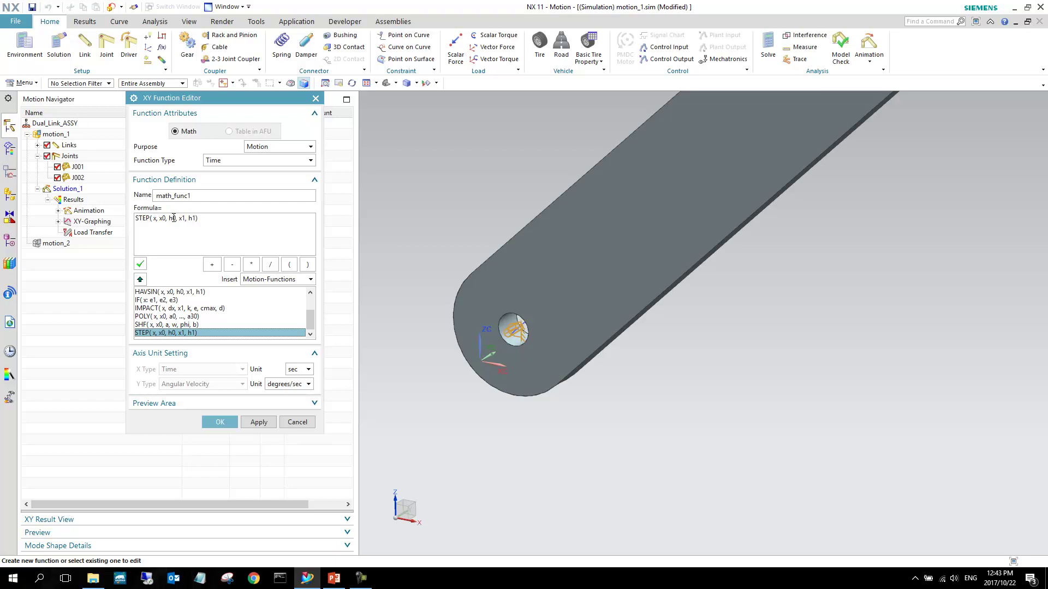
- Edit the STEP arguments to time, 0, 0, 4, 90
left_click(156, 218)
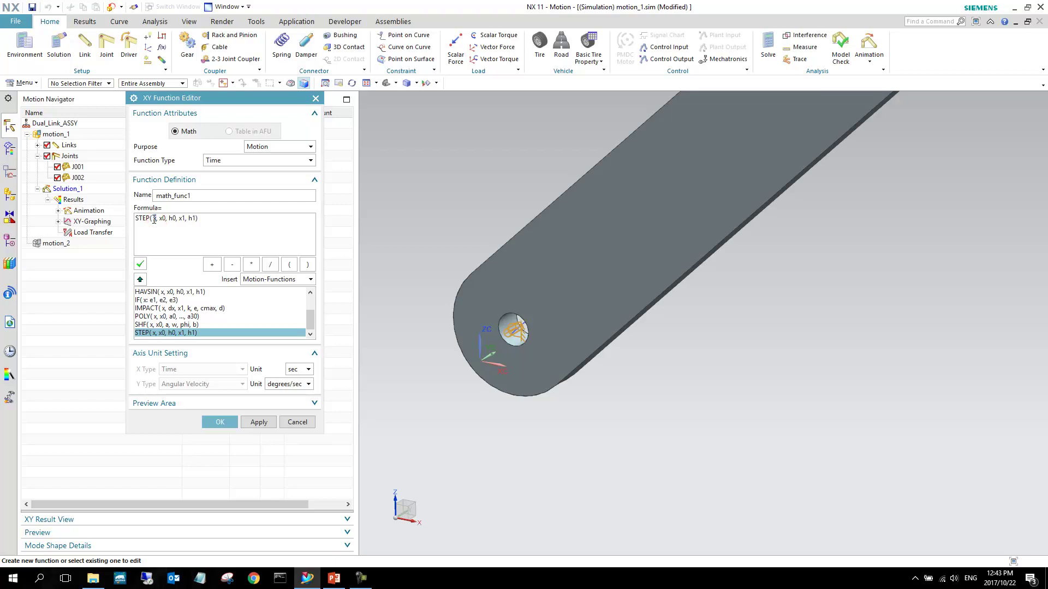
type("time")
double_click(173, 217)
type("0")
key("BackSpace")
key("BackSpace")
type("0")
key("BackSpace")
key("BackSpace")
type("4")
- Save math_func1, assign it as J002's rotation driver, and close the Joint dialog
left_click(227, 424)
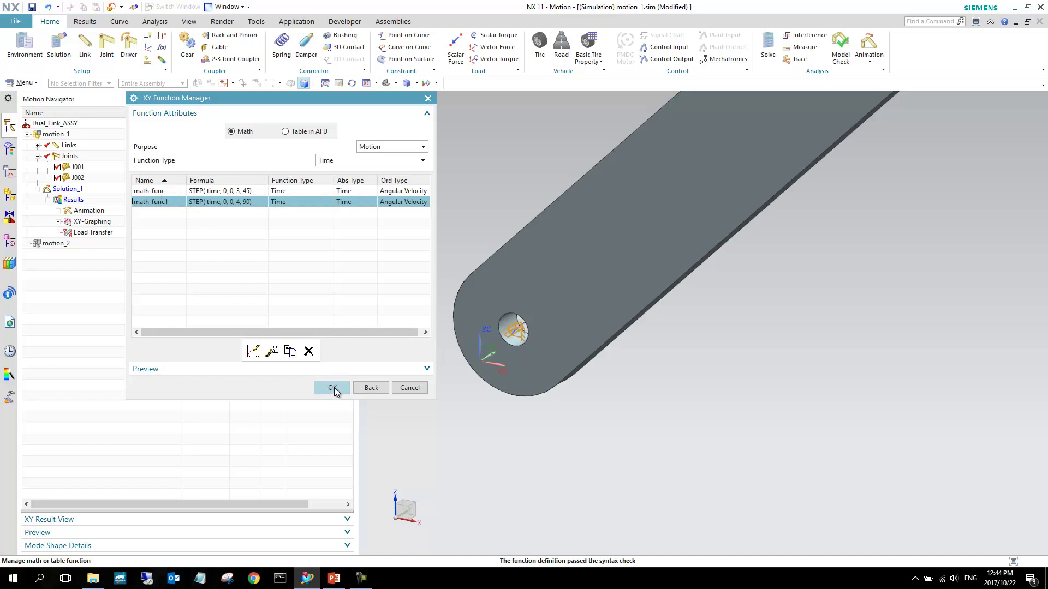
left_click(334, 387)
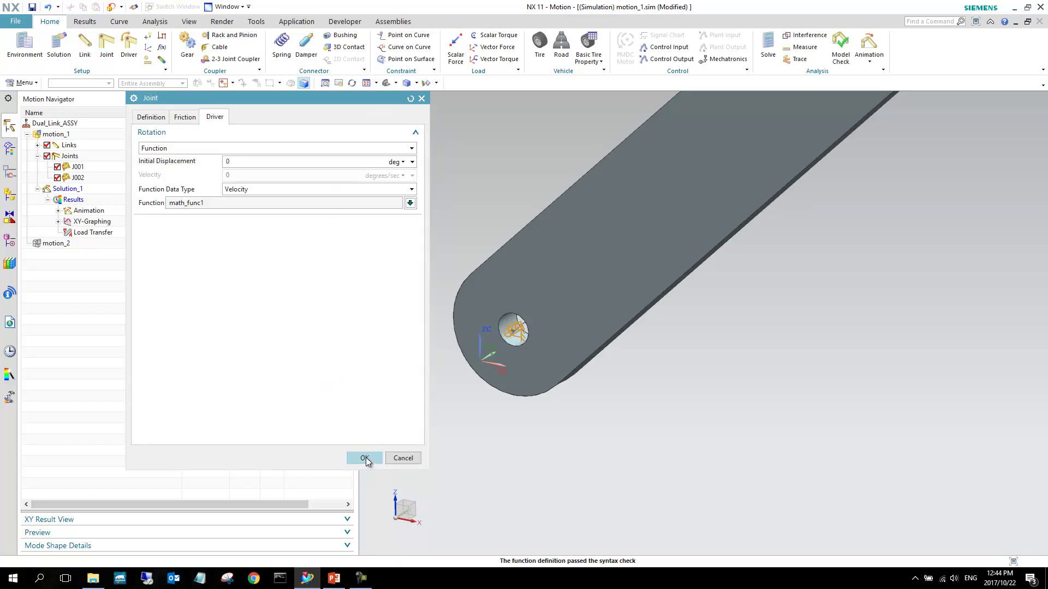
left_click(365, 458)
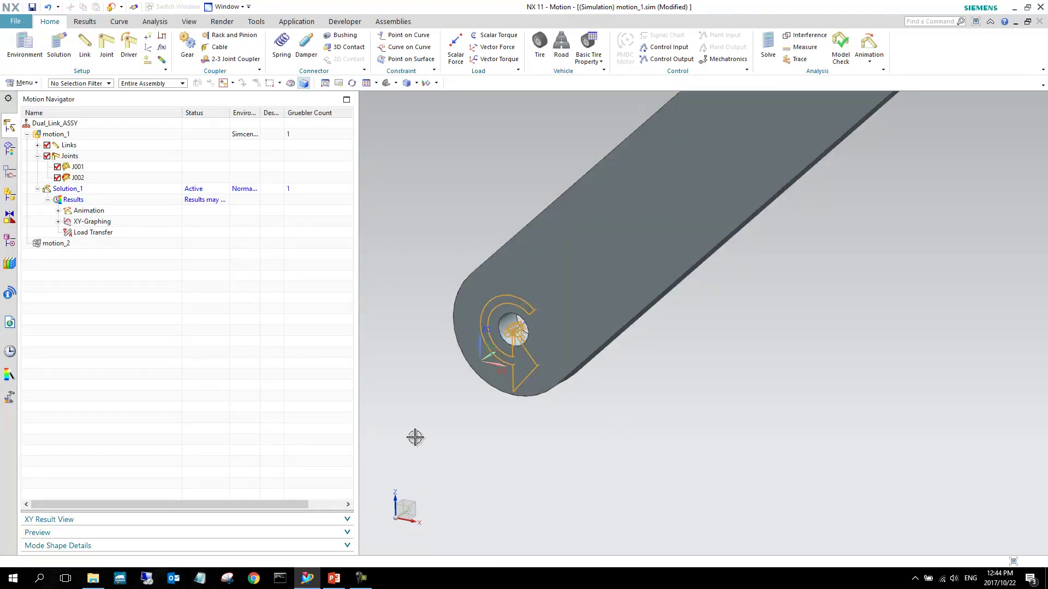
- Fit the view and zoom out to show both links of the assembly
key("ctrl+f")
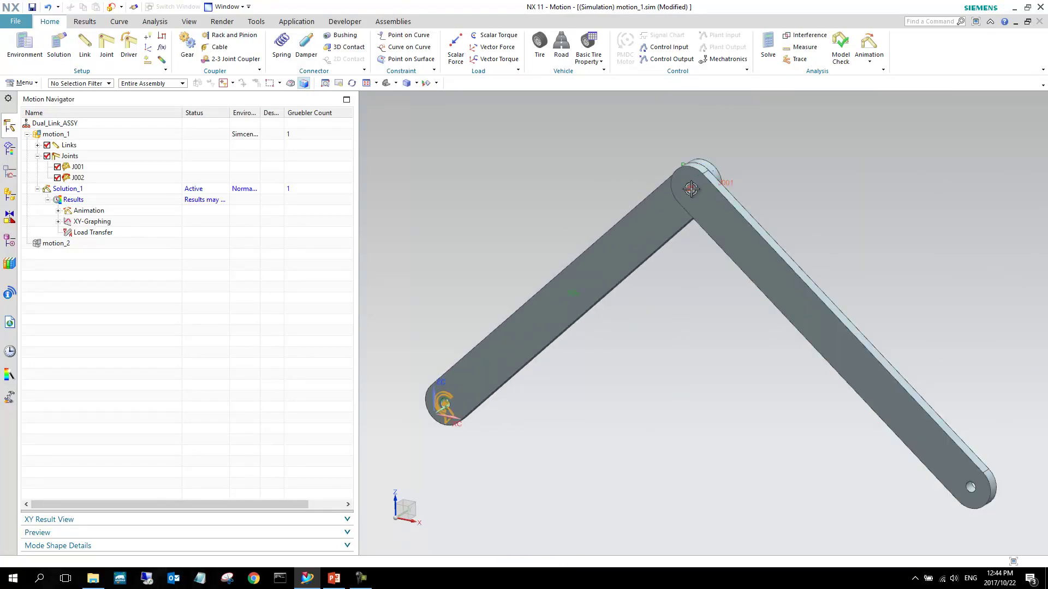
scroll(533, 282, "down", 3)
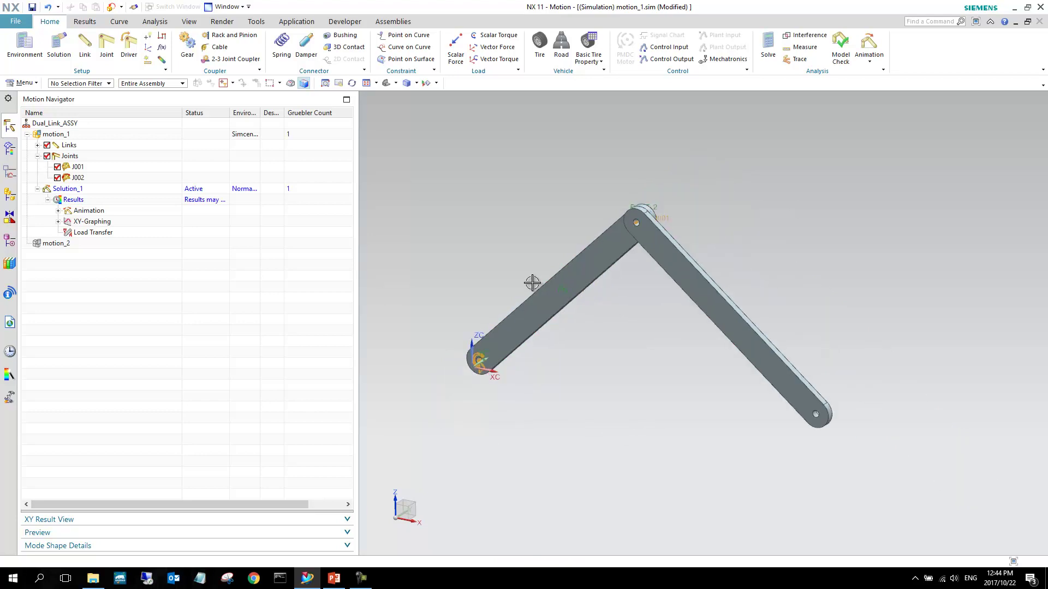
- Review Solution_1's attributes and accept the 5 s, 500-step Kinematics/Dynamics settings
right_click(83, 193)
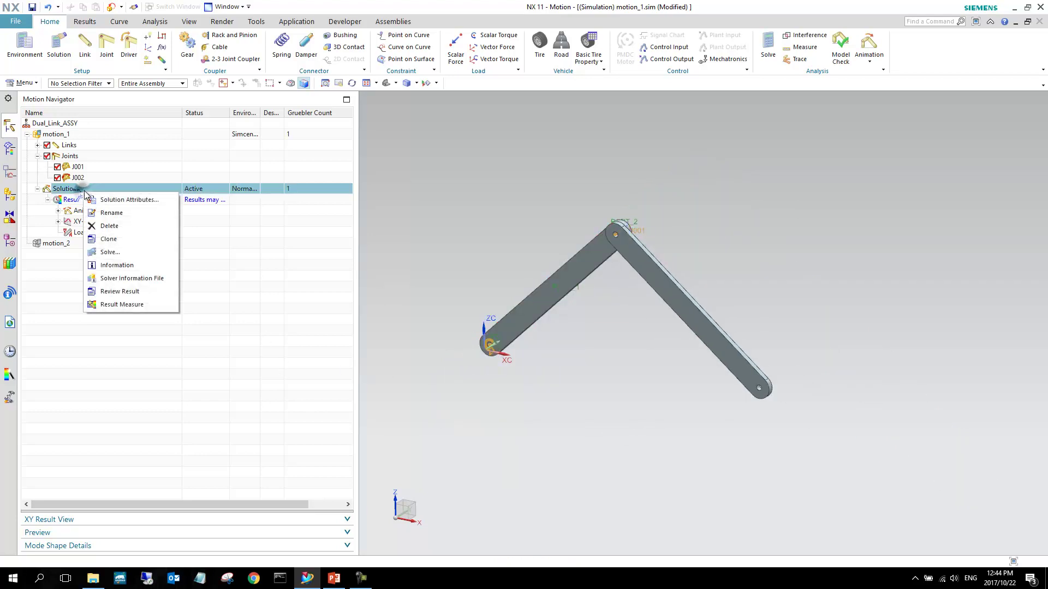
left_click(126, 200)
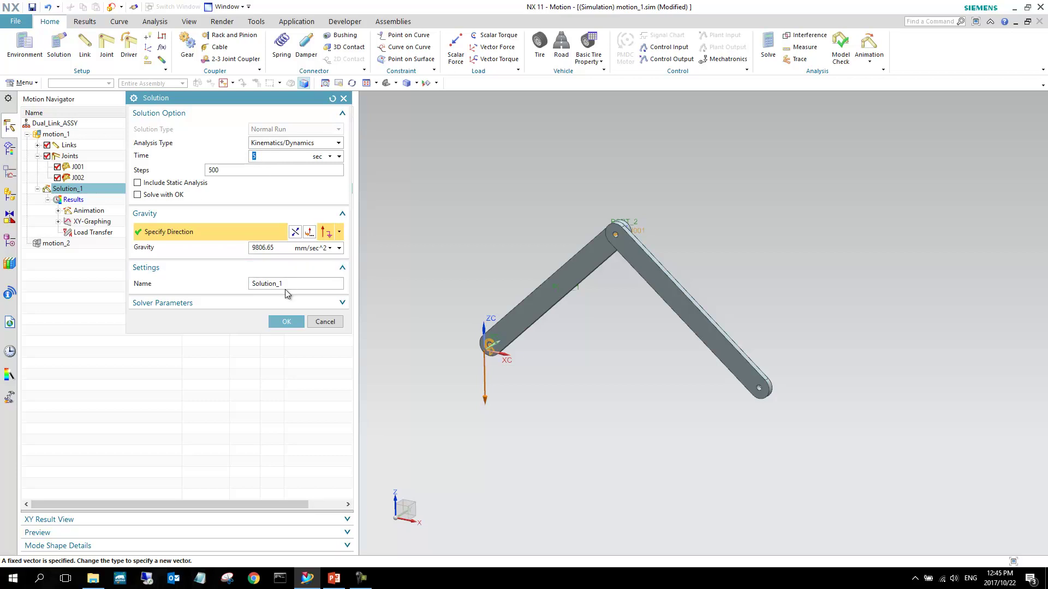
left_click(281, 323)
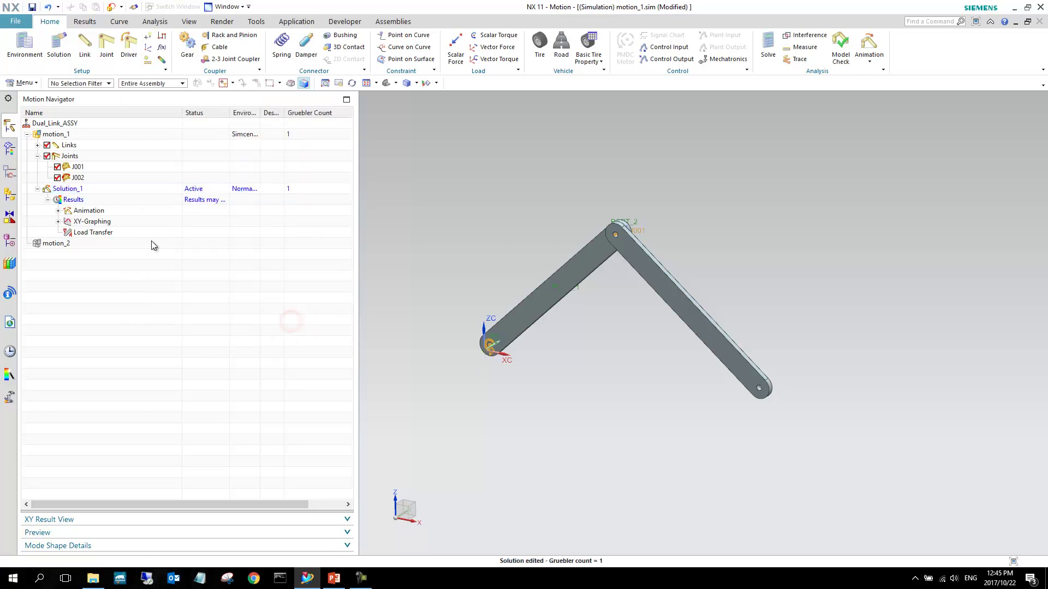
- Solve Solution_1 and close the progress listing once it reaches 100% of 5.00 s
right_click(99, 190)
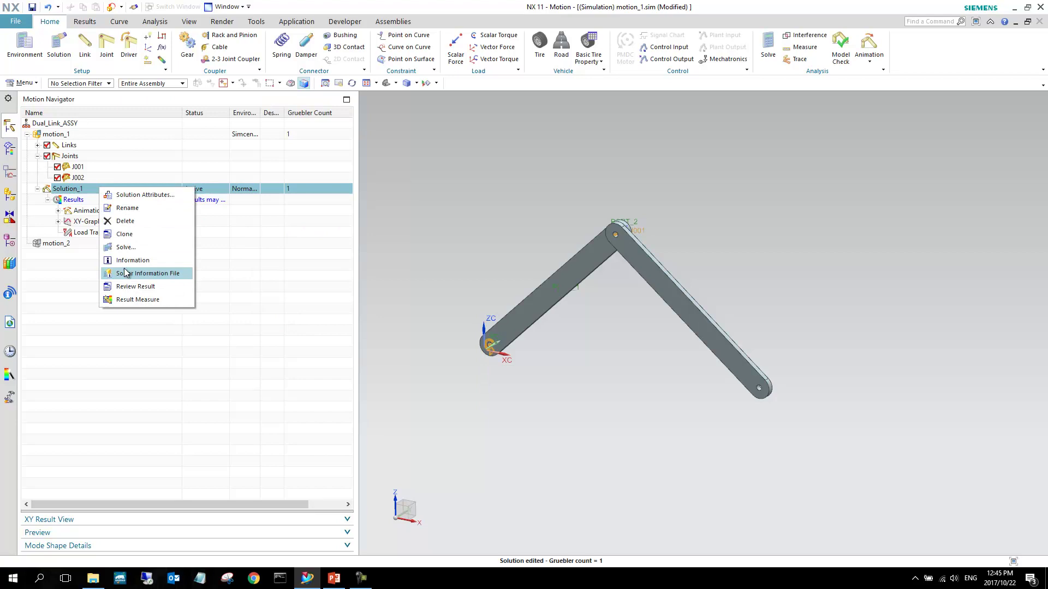
left_click(134, 244)
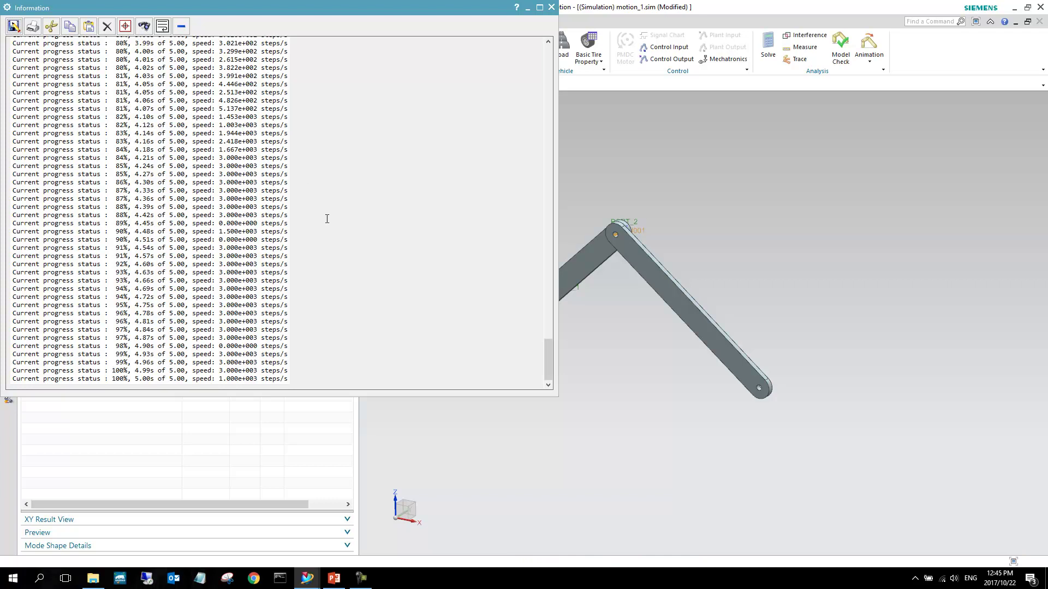
scroll(322, 229, "up", 9)
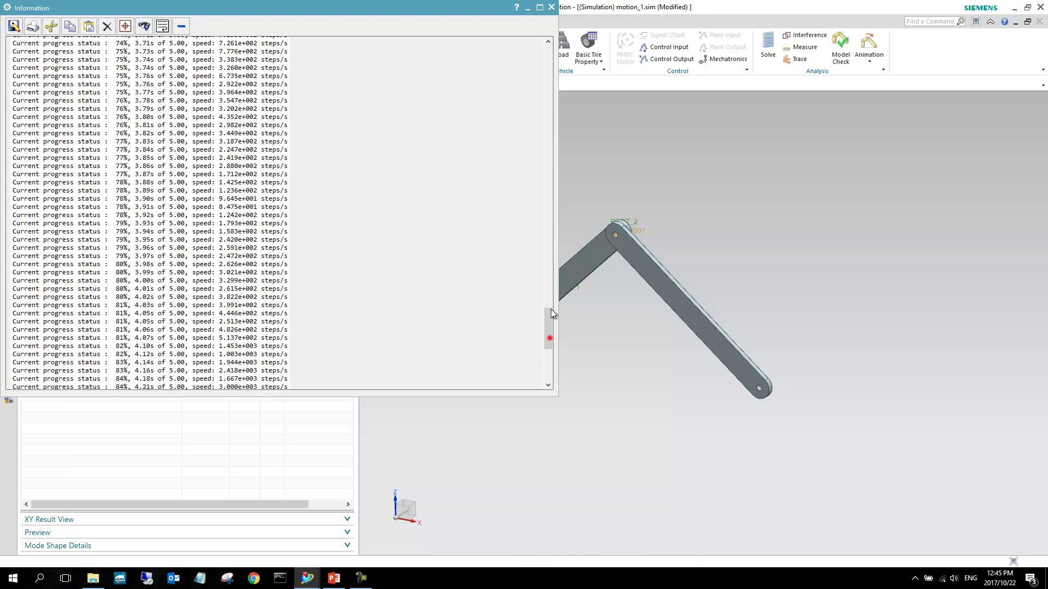
left_click_drag(548, 338, 548, 76)
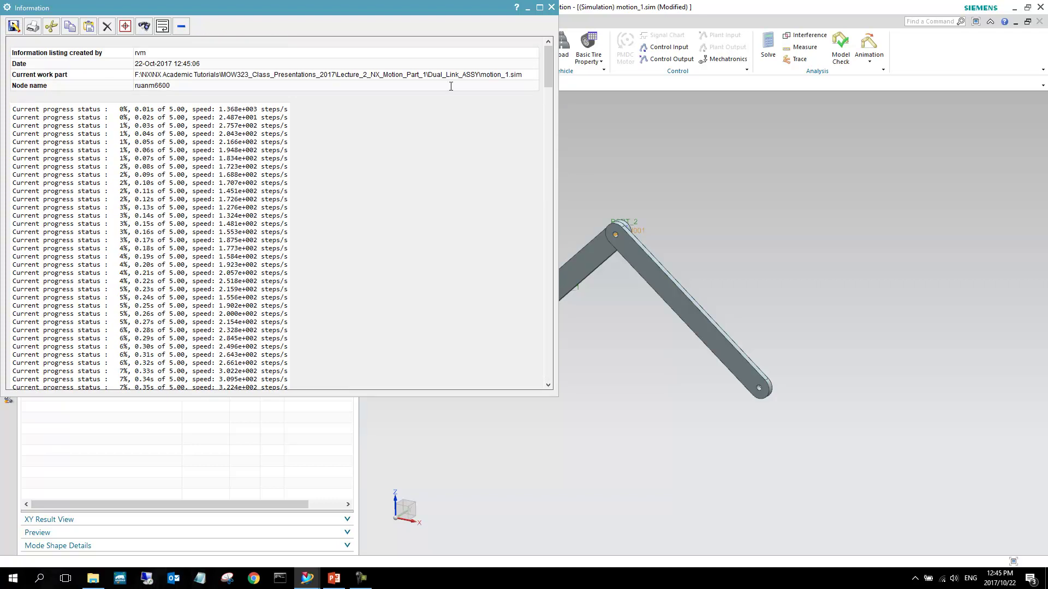
left_click(551, 8)
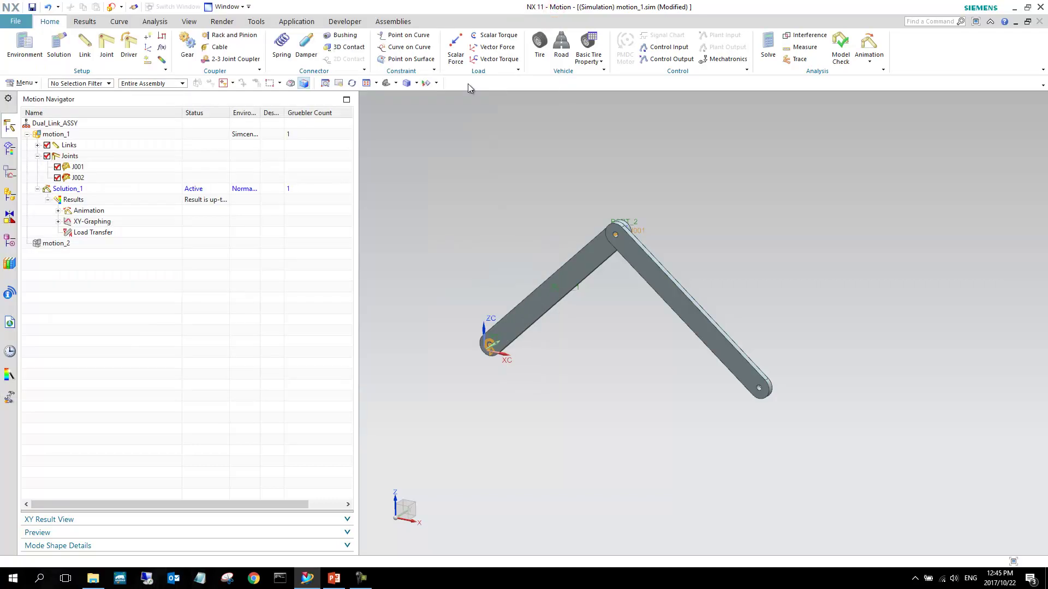
- Play the newly solved linkage animation through step 500 at 5.0 s
left_click(85, 21)
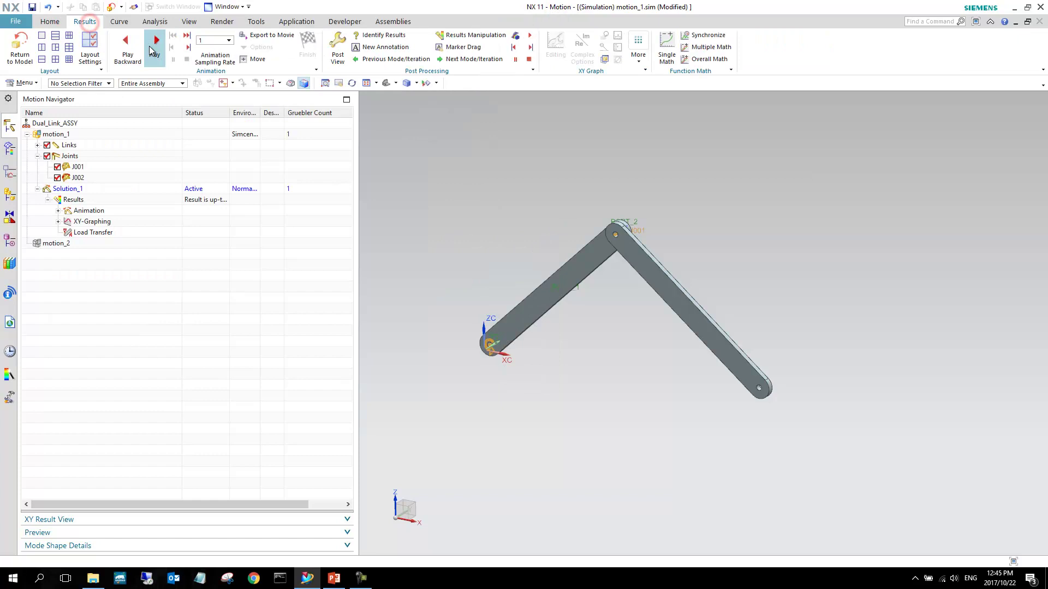
left_click(153, 49)
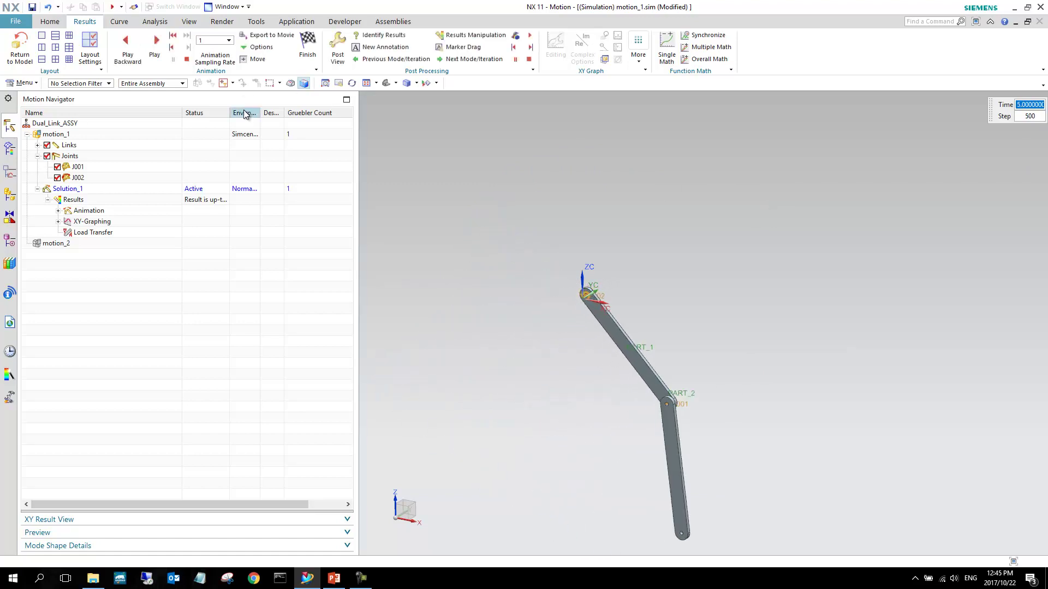
- Return to the model and set Solution_1's end time to 10 s with 1000 steps
left_click(19, 44)
right_click(100, 191)
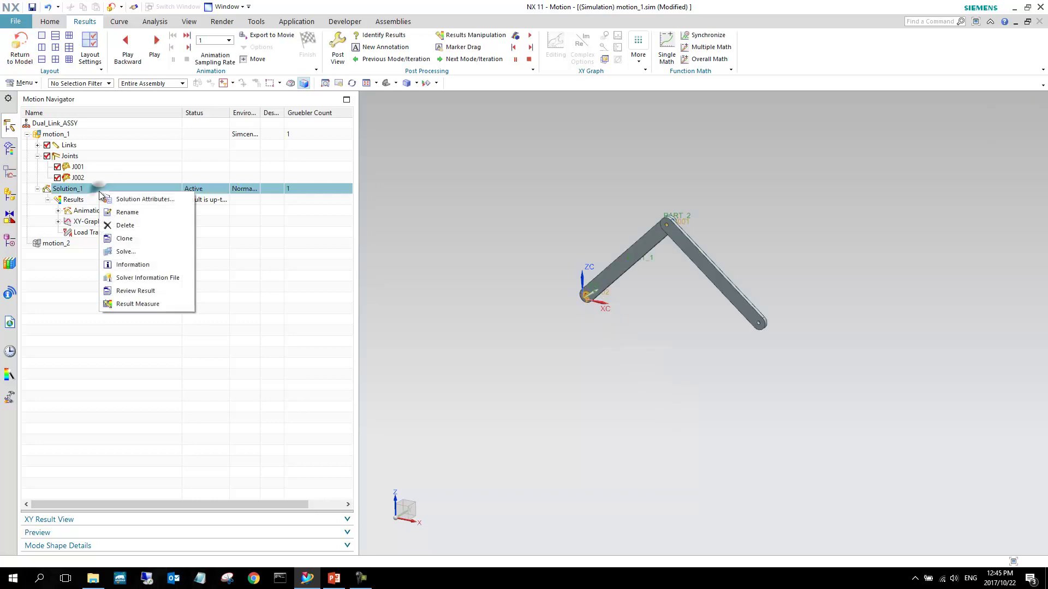
left_click(143, 200)
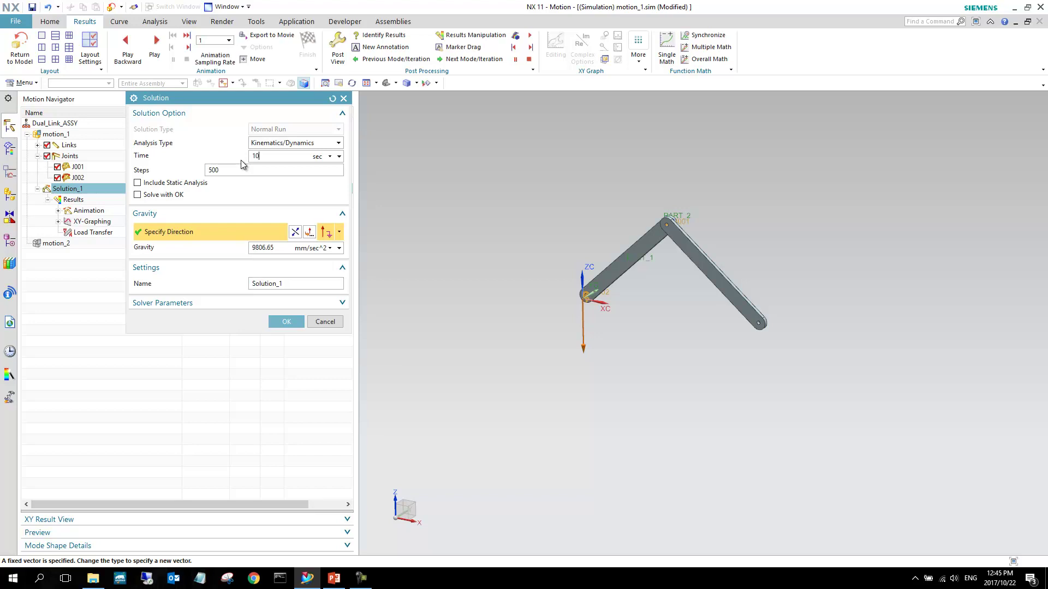
double_click(228, 171)
type("10")
left_click(286, 321)
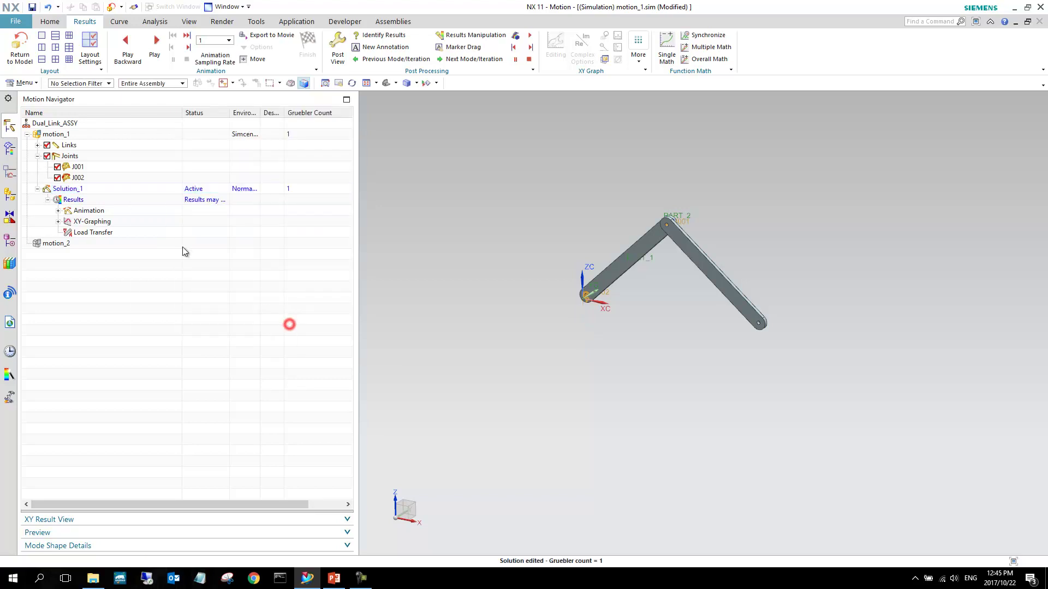
- Re-solve Solution_1 and close the finished solver progress log
right_click(84, 195)
left_click(134, 252)
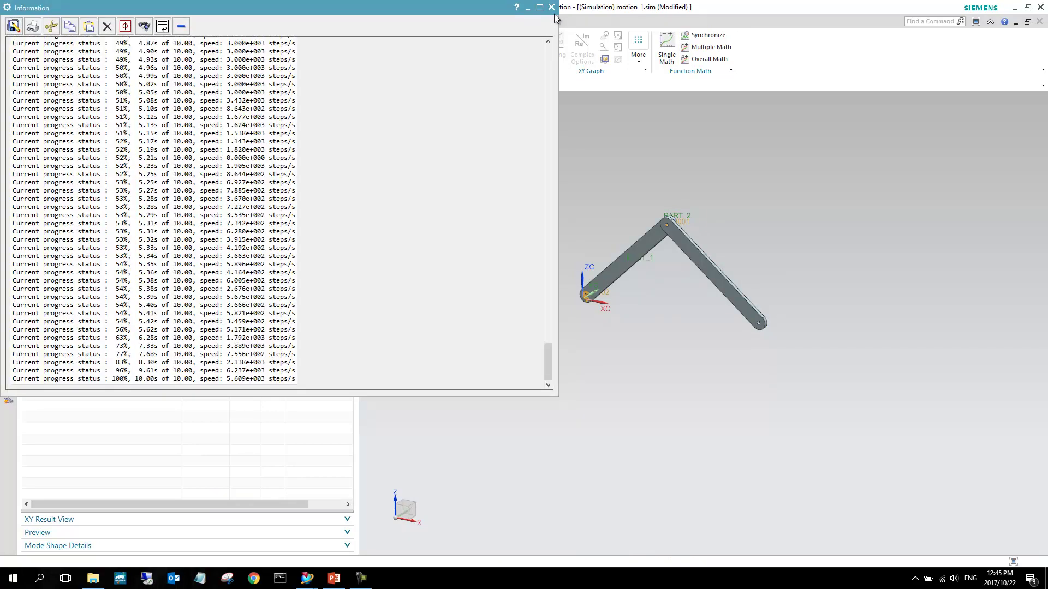
left_click(551, 7)
- Play the Solution_1 animation at sampling rate 3, replay it from the start, then stop at step 0
left_click(156, 55)
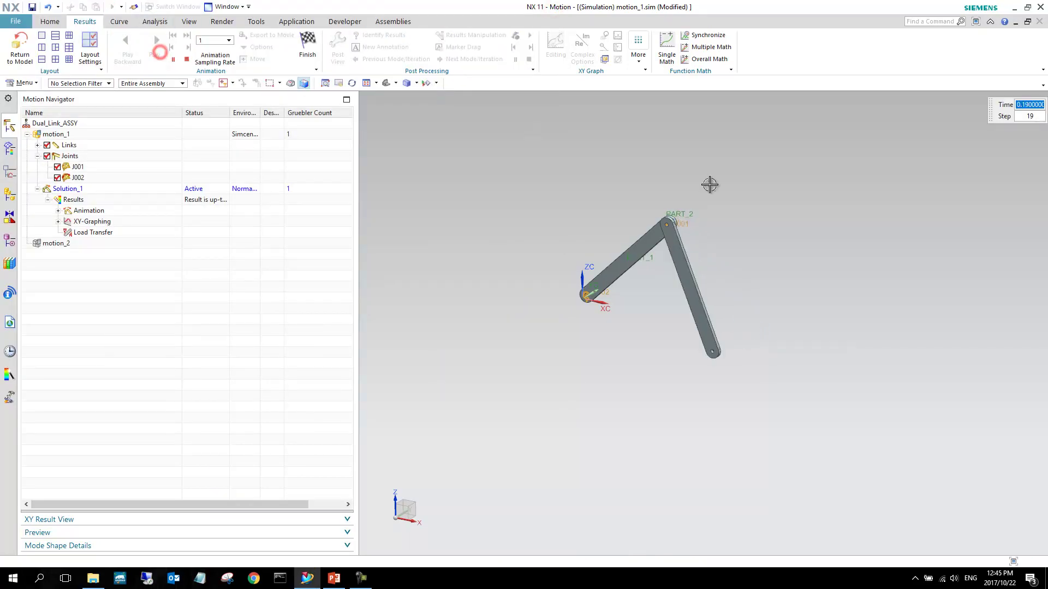
left_click(228, 41)
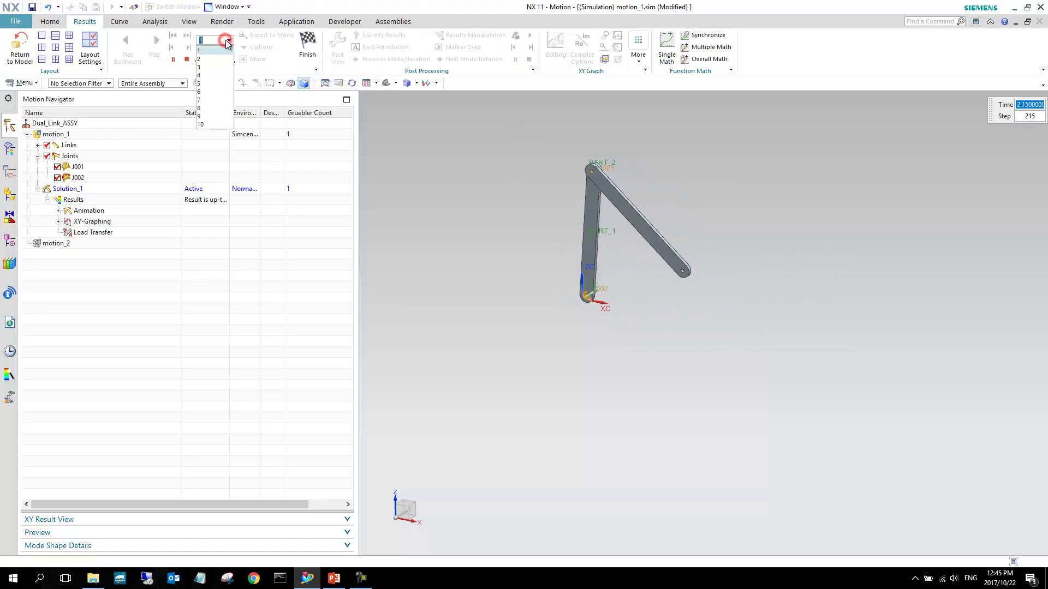
left_click(212, 67)
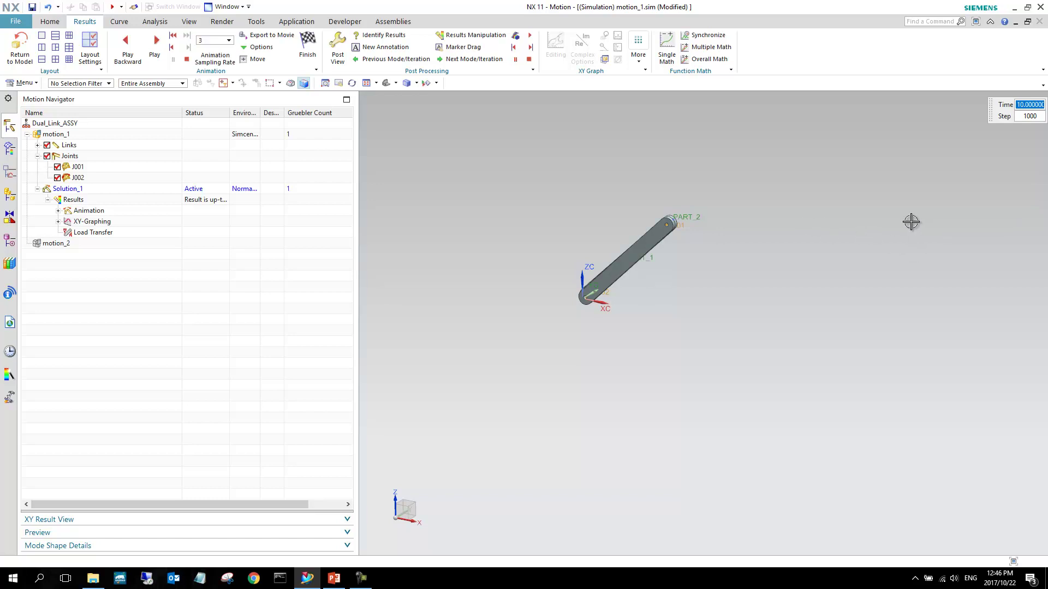
left_click(174, 36)
left_click(156, 44)
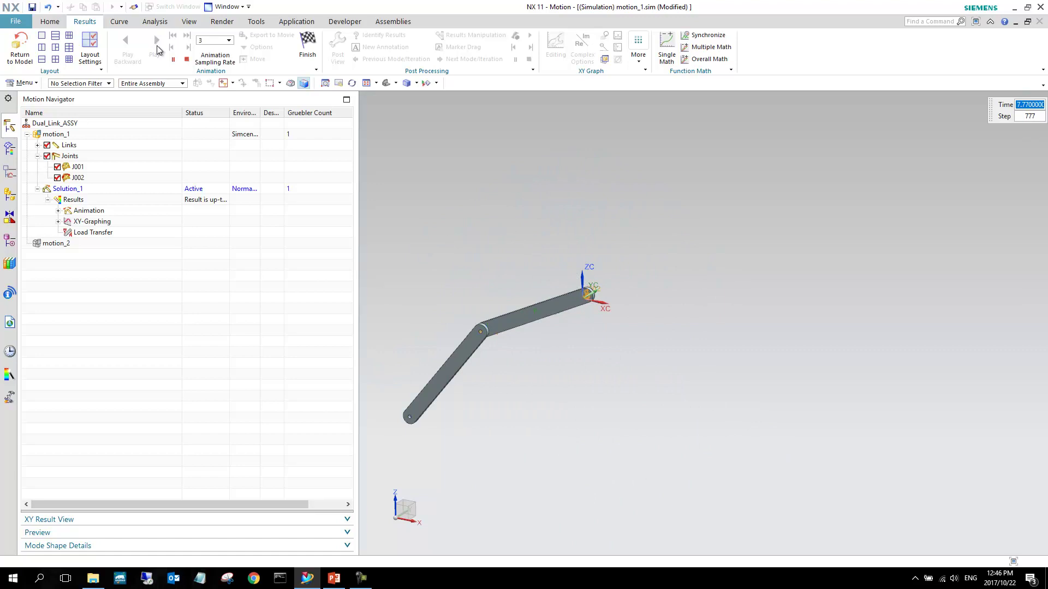
left_click(186, 60)
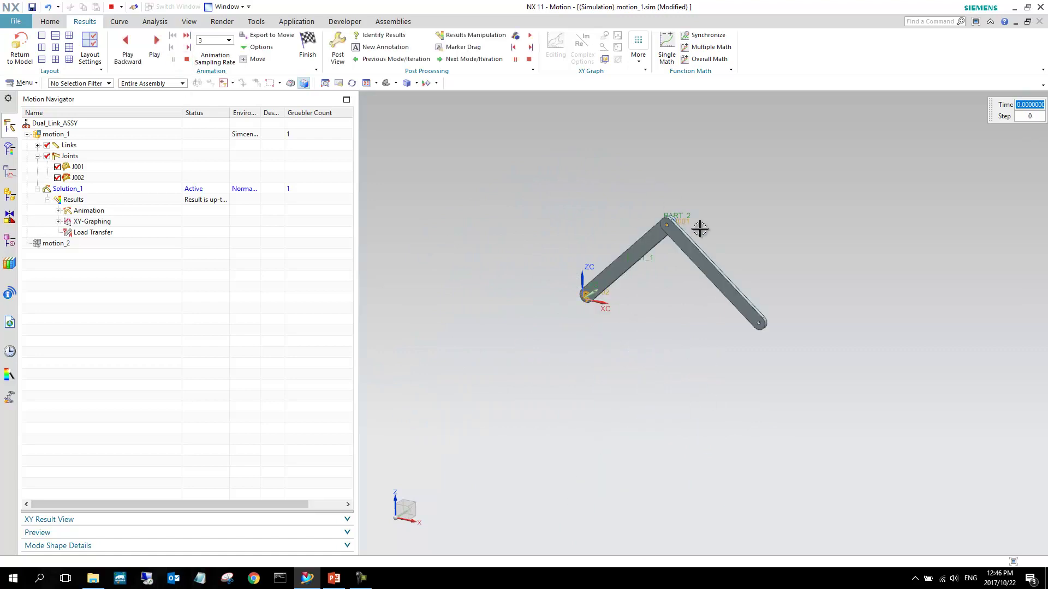
- Zoom the graphics window in on the joint at the end of the link
scroll(666, 225, "up", 2)
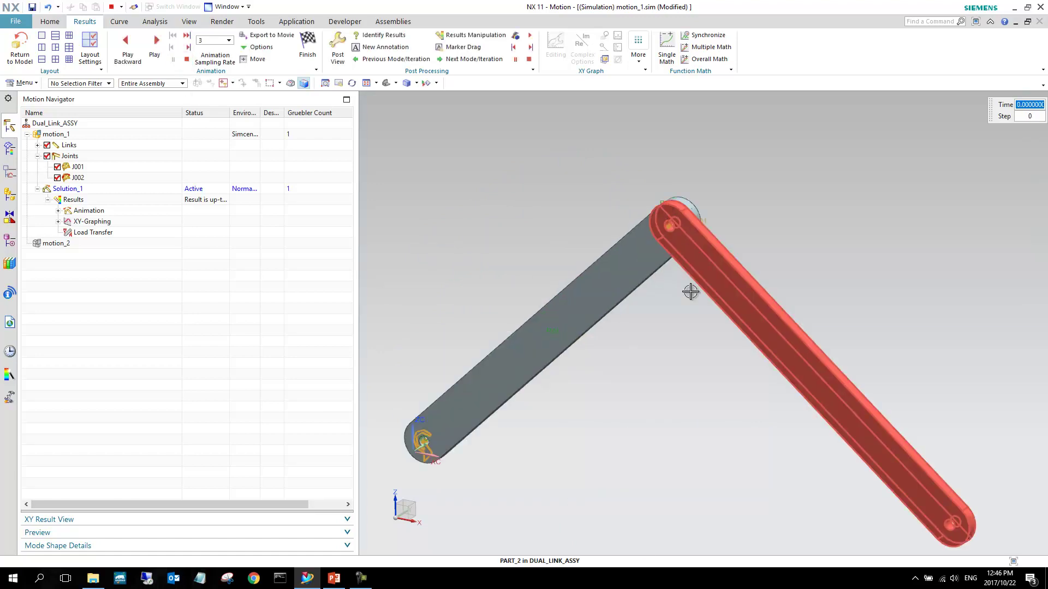
scroll(503, 444, "down", 2)
scroll(507, 437, "up", 5)
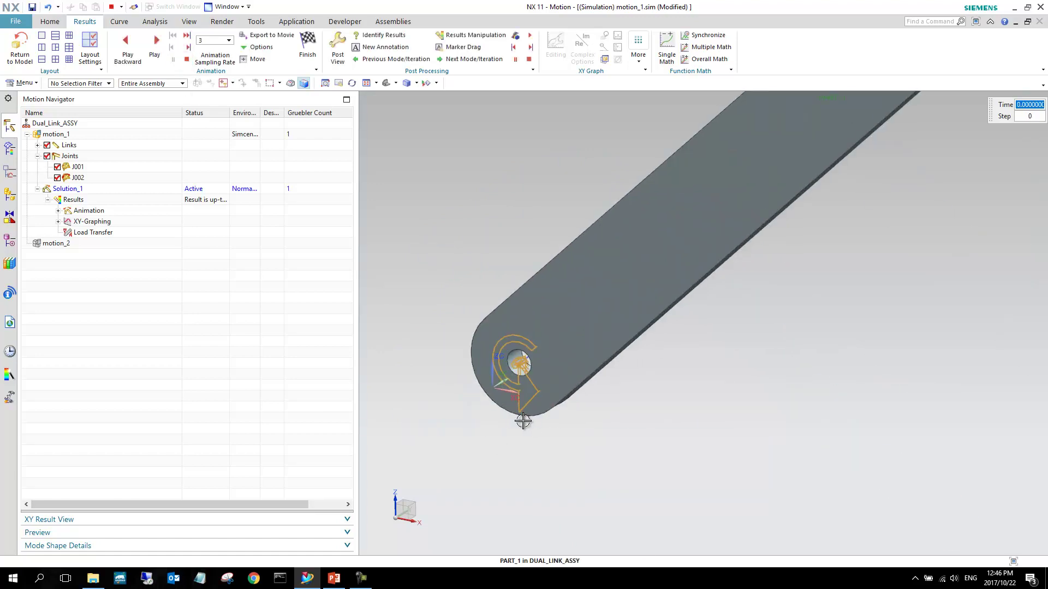
- Plot J002's Joint Driver (Rotation) Absolute Velocity Angle from the XY Result View
left_click(88, 178)
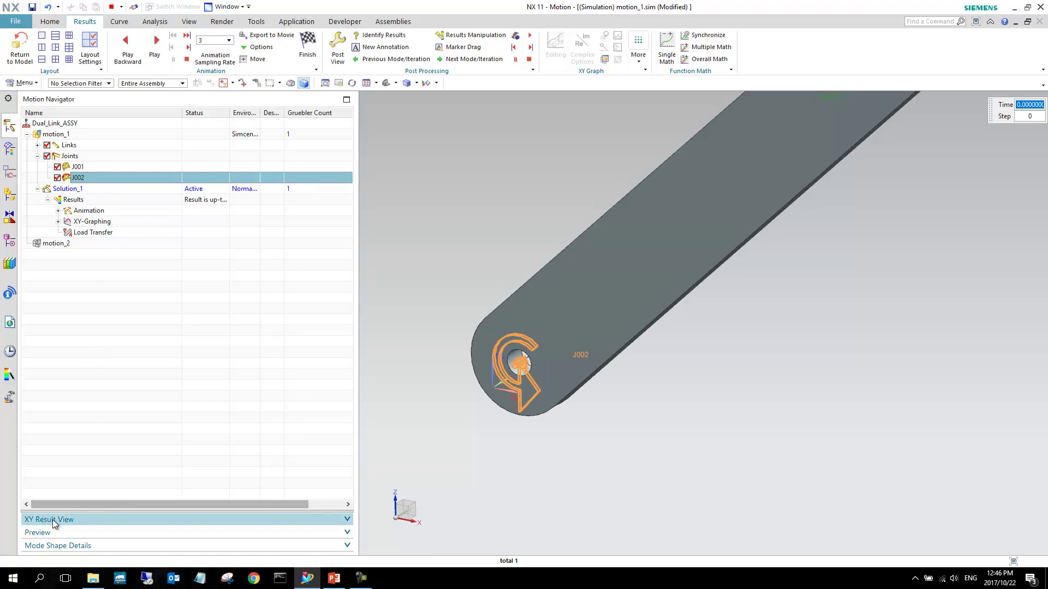
left_click(85, 521)
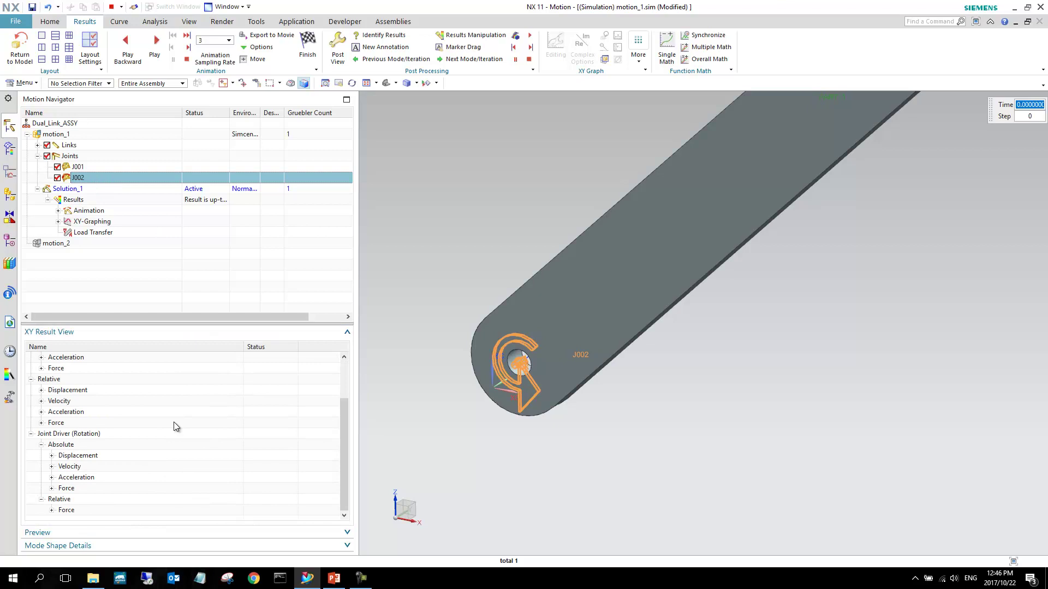
scroll(111, 417, "up", 2)
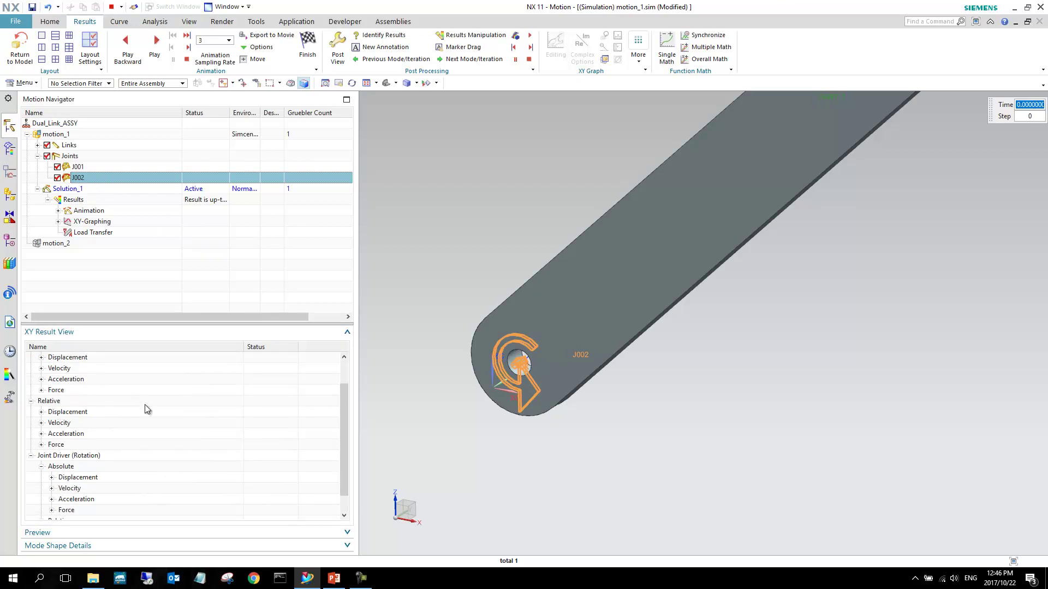
scroll(138, 416, "down", 2)
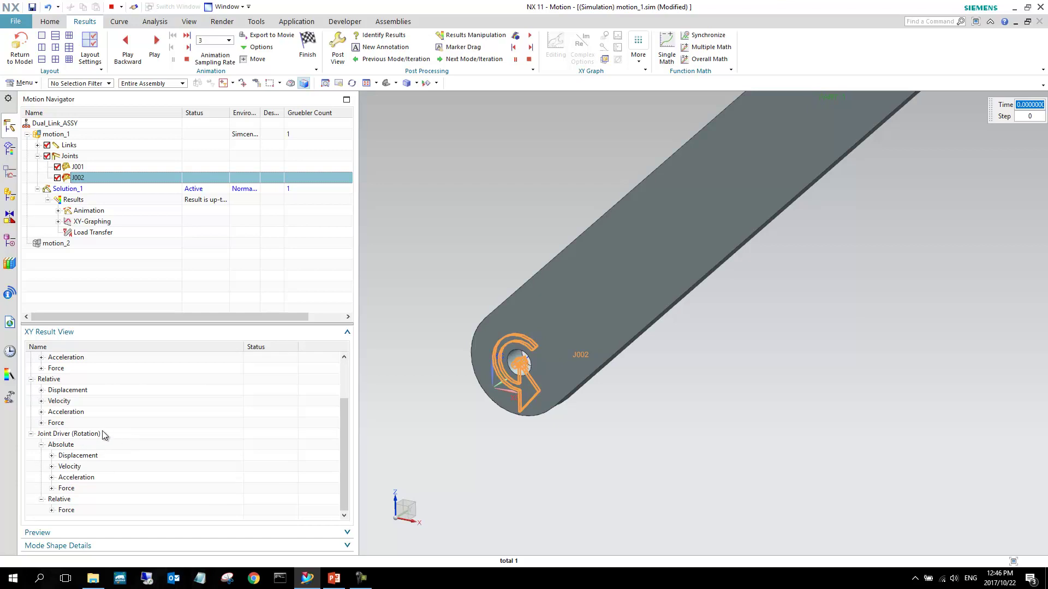
left_click(52, 466)
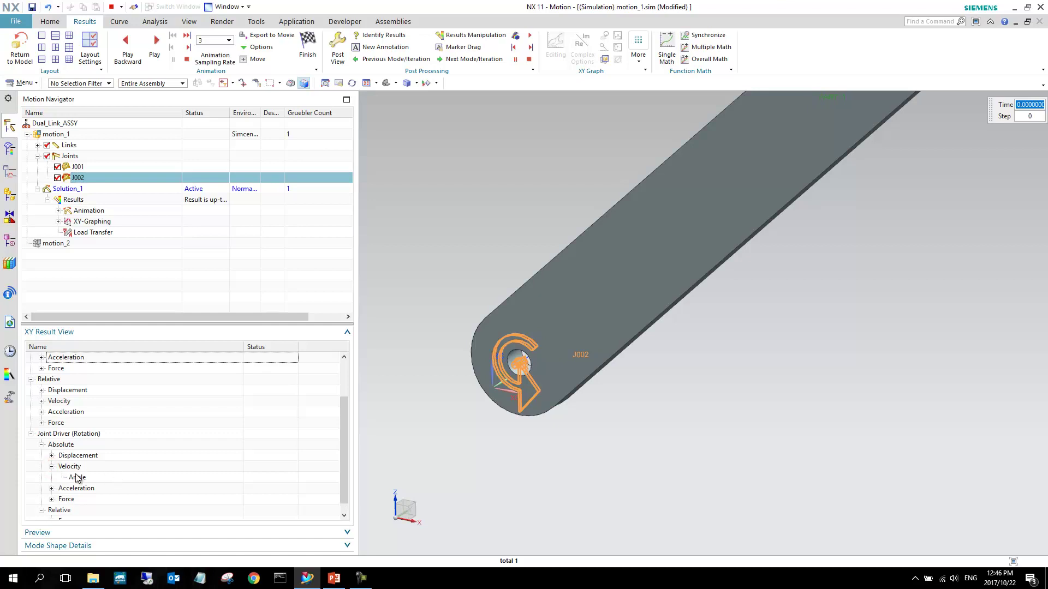
right_click(88, 481)
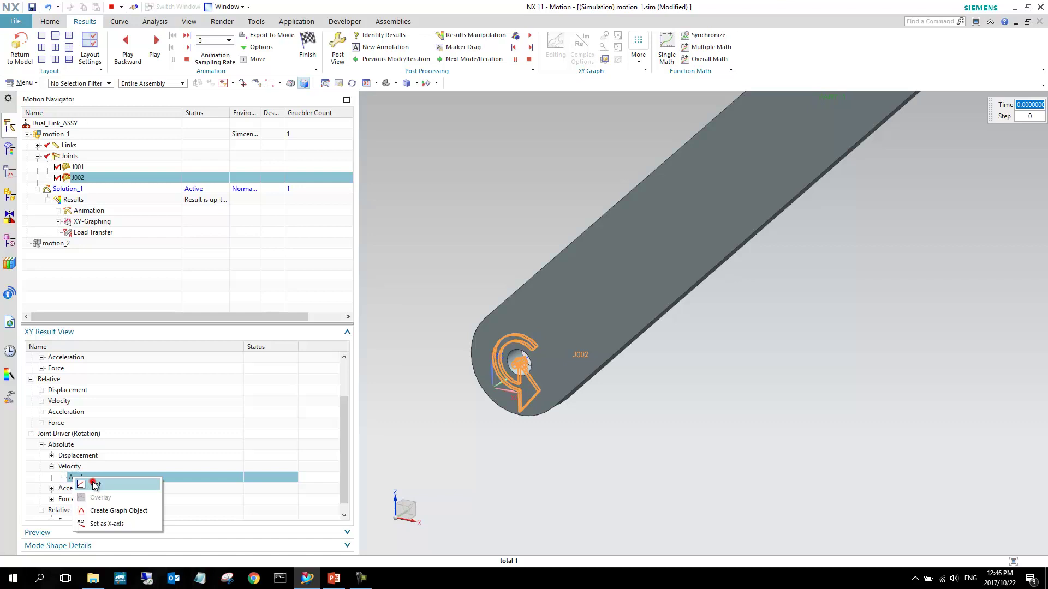
left_click(92, 482)
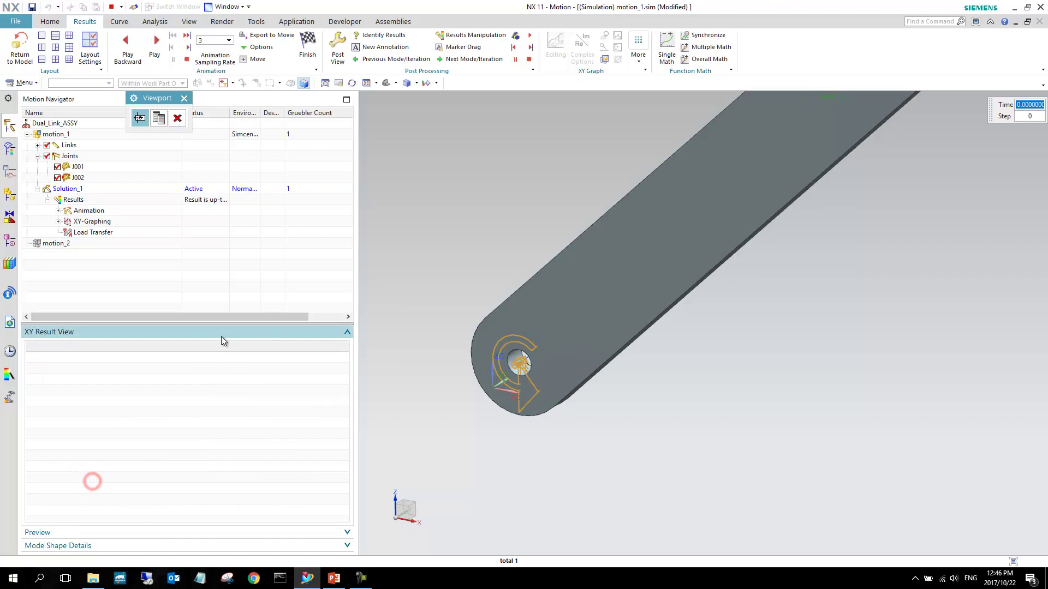
- Show the J002 velocity graph in a new window with Probing Mode enabled
left_click(141, 119)
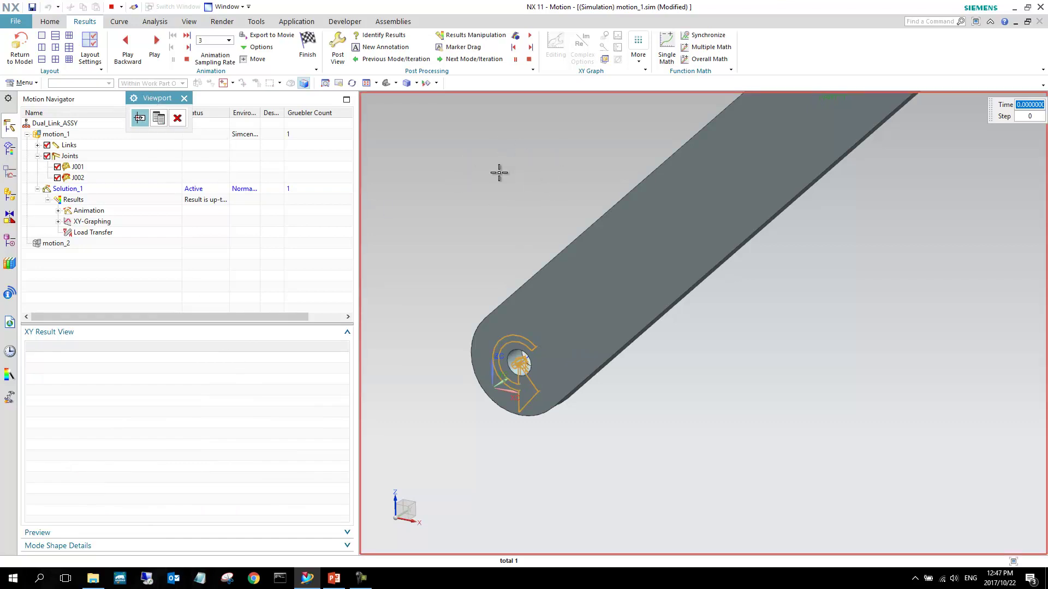
left_click(159, 119)
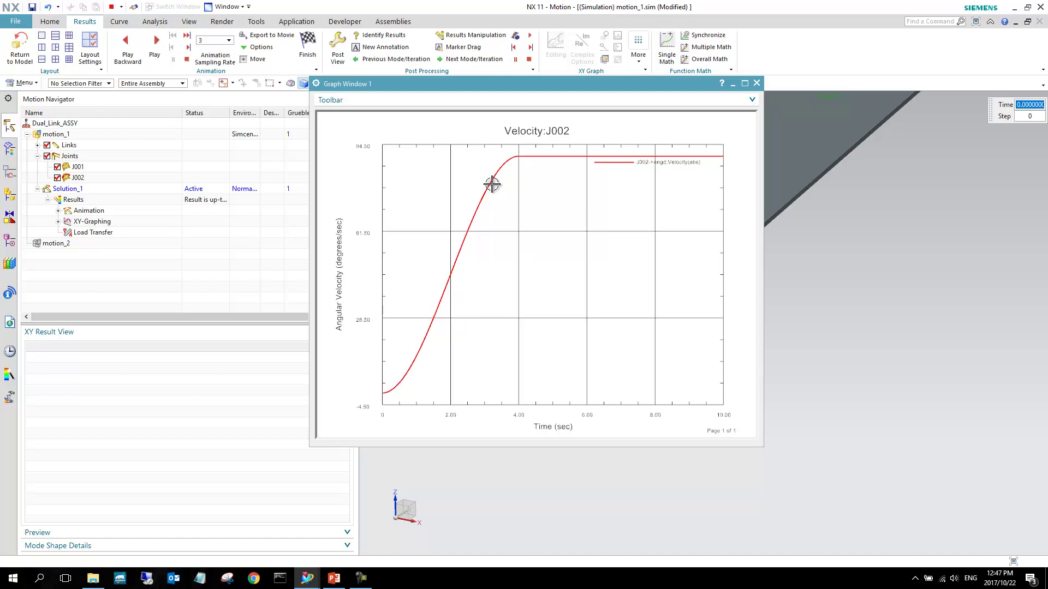
left_click(356, 100)
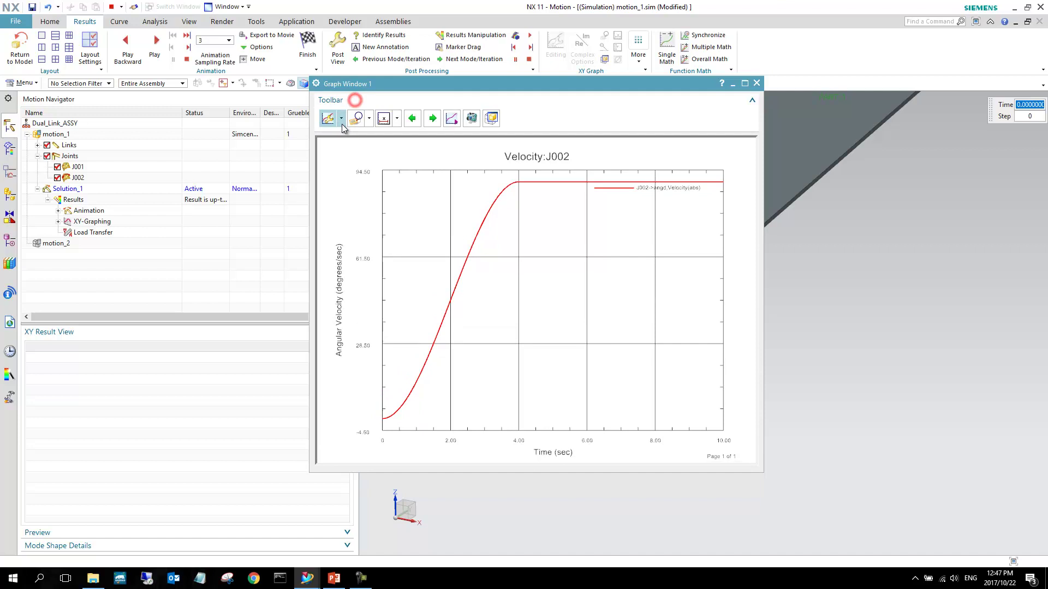
left_click(357, 119)
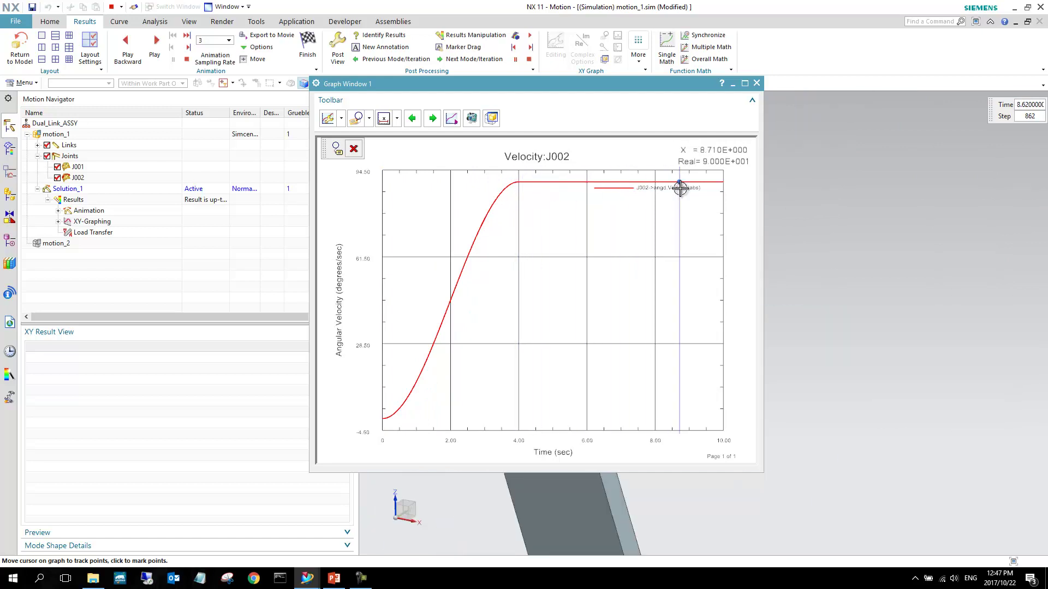
- Move the graph window aside so the linkage shows beside the 90 deg/s curve
left_click_drag(657, 90, 339, 118)
middle_click_drag(870, 320, 789, 321)
left_click_drag(322, 110, 424, 123)
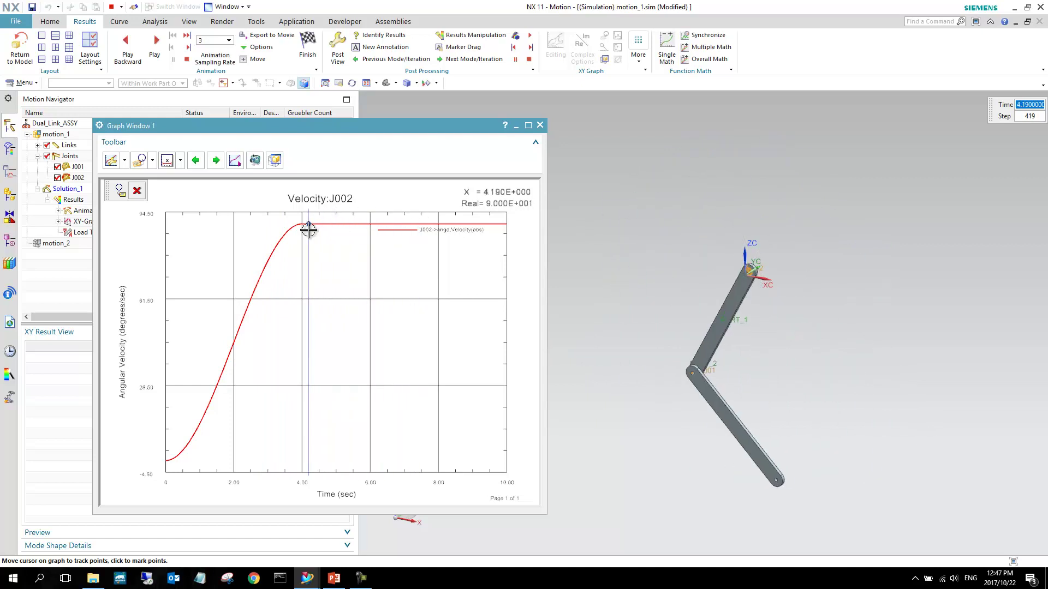
- Close Graph Window 1 and return from results to the linkage model setup
left_click(540, 126)
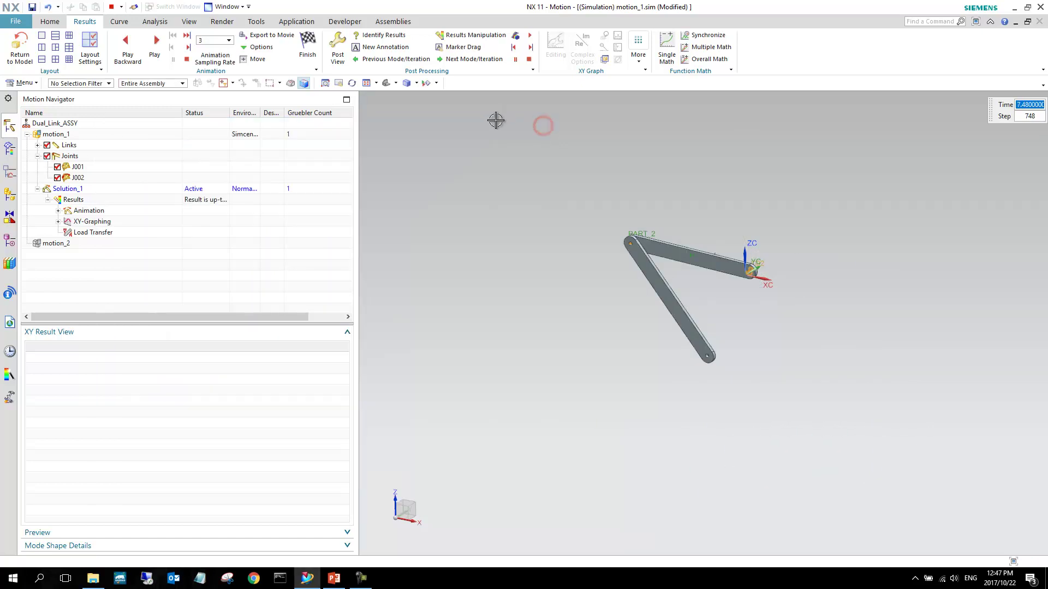
left_click(57, 22)
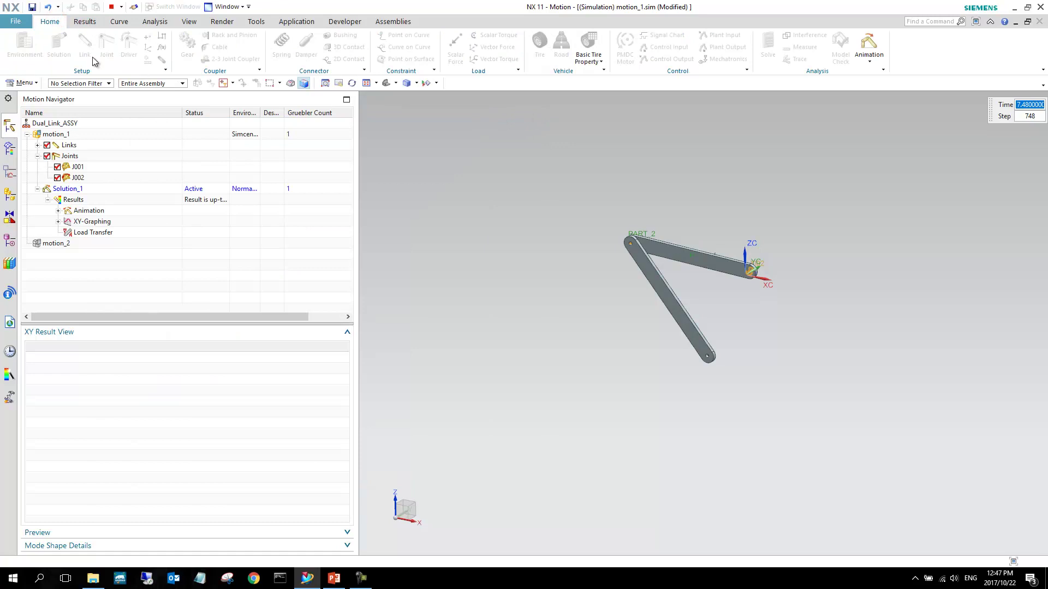
left_click(84, 21)
left_click(50, 22)
left_click(84, 22)
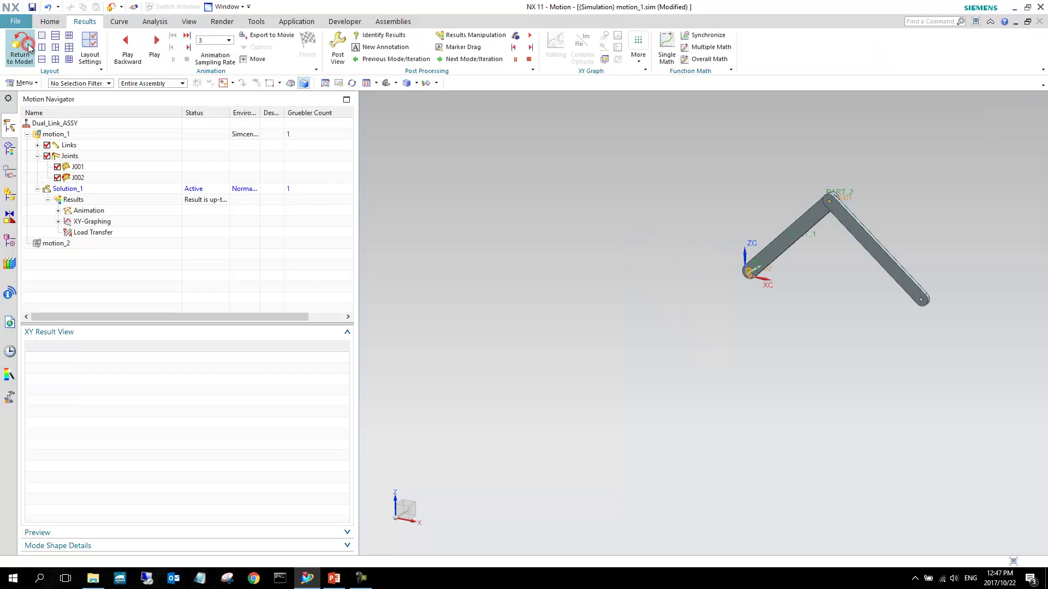
left_click(61, 23)
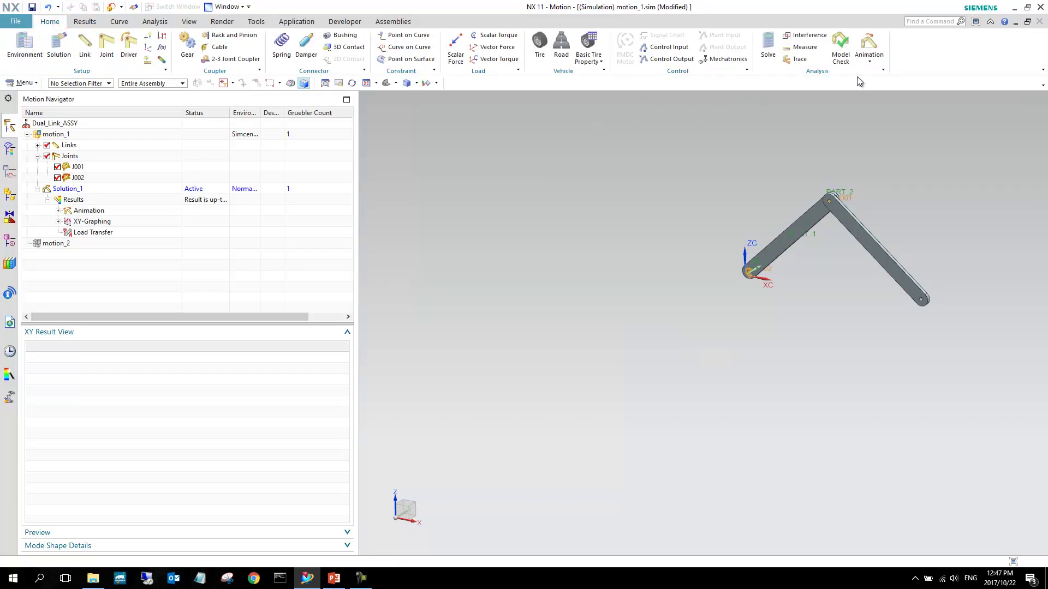